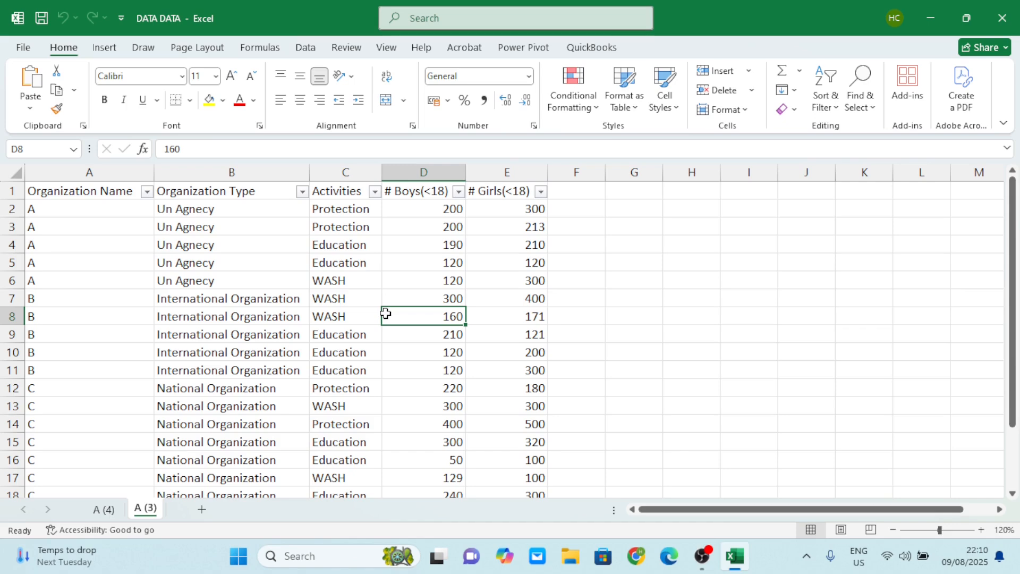
Look over the table on sheet A (3), from the Organization Name column across to the # Girls(<18) column.
{"action": "left_click", "coordinate": [271, 287]}
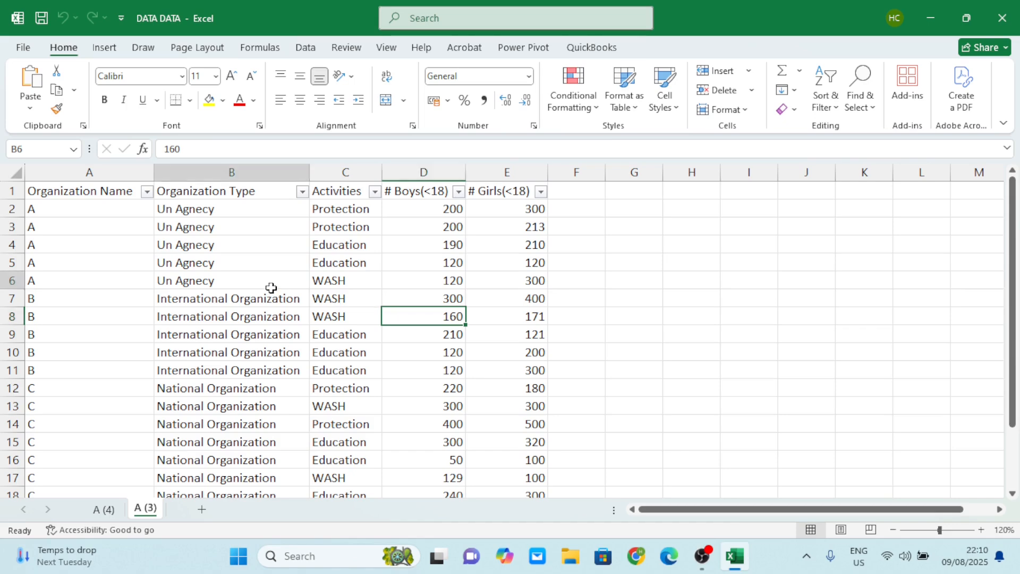
{"action": "left_click", "coordinate": [196, 298]}
{"action": "left_click", "coordinate": [360, 374]}
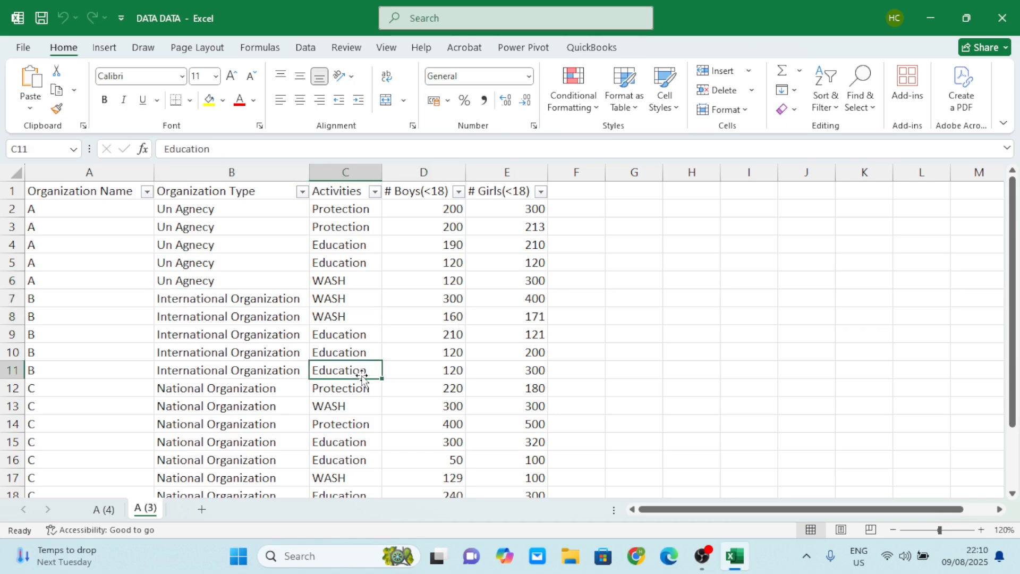
{"action": "scroll", "coordinate": [361, 377], "scroll_direction": "down", "scroll_amount": 3}
{"action": "scroll", "coordinate": [361, 377], "scroll_direction": "up", "scroll_amount": 2}
{"action": "scroll", "coordinate": [361, 377], "scroll_direction": "up", "scroll_amount": 2}
{"action": "left_click", "coordinate": [371, 318]}
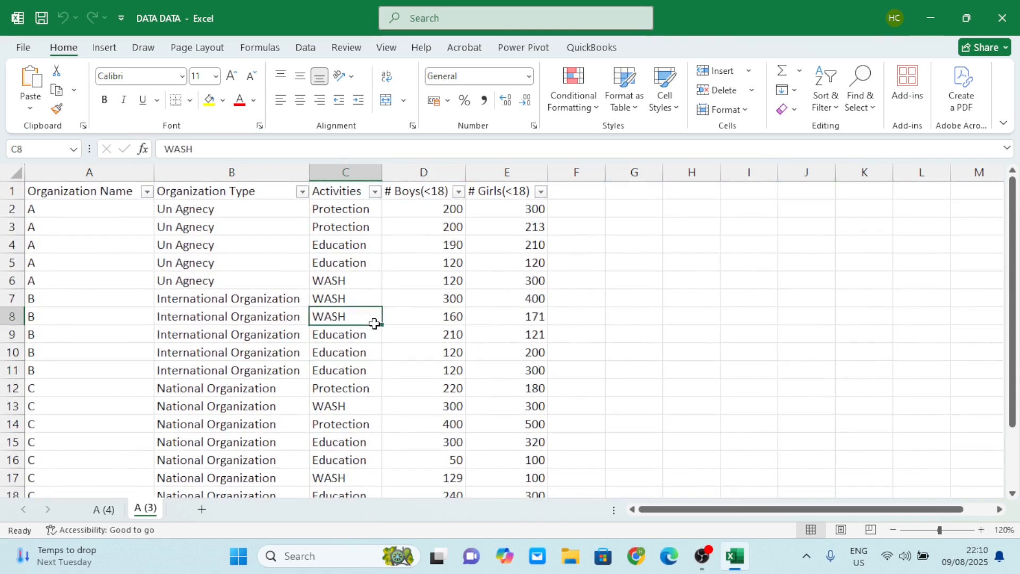
{"action": "left_click", "coordinate": [456, 252]}
{"action": "left_click", "coordinate": [512, 264]}
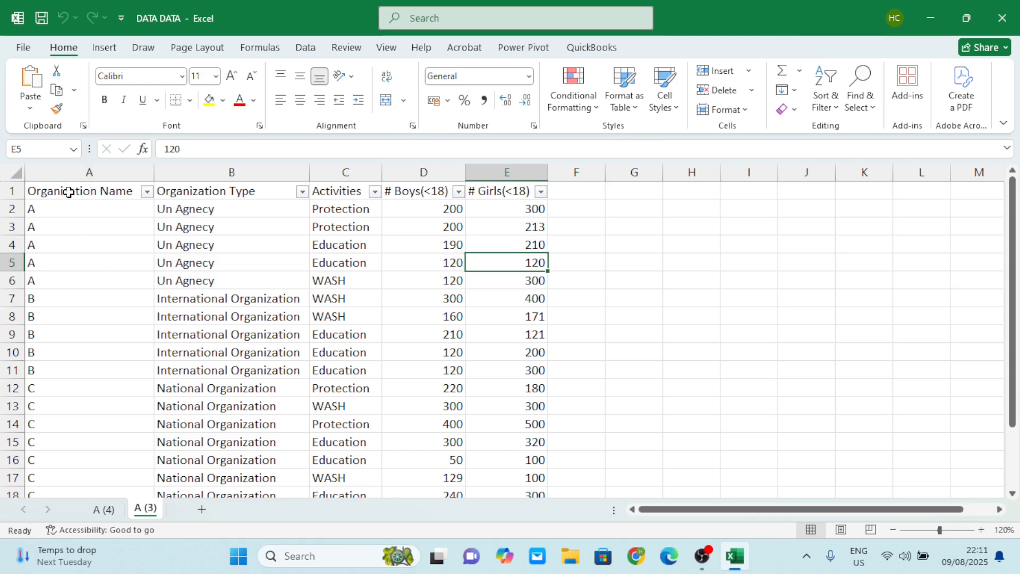
{"action": "left_click", "coordinate": [89, 171]}
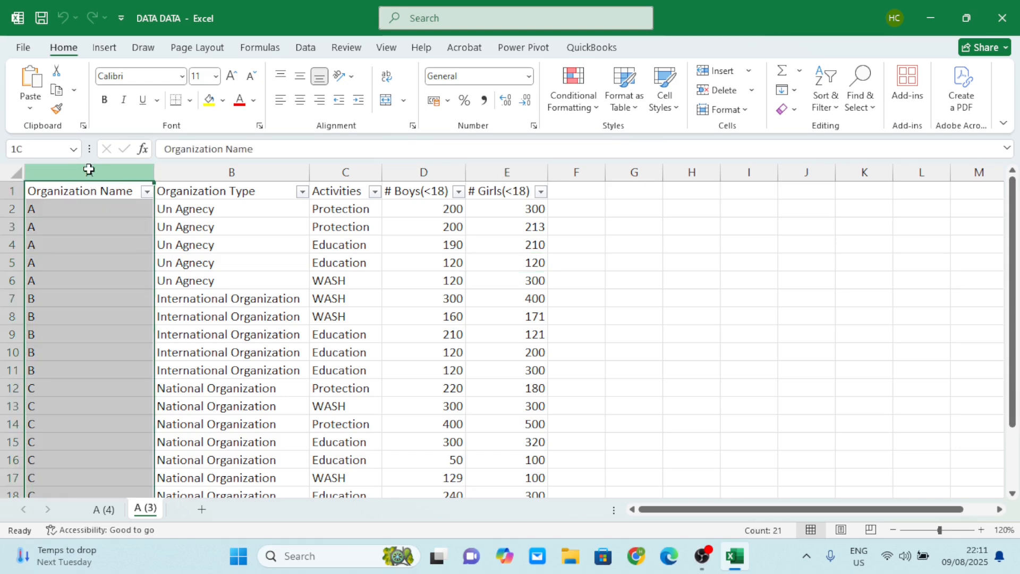
{"action": "left_click", "coordinate": [506, 171]}
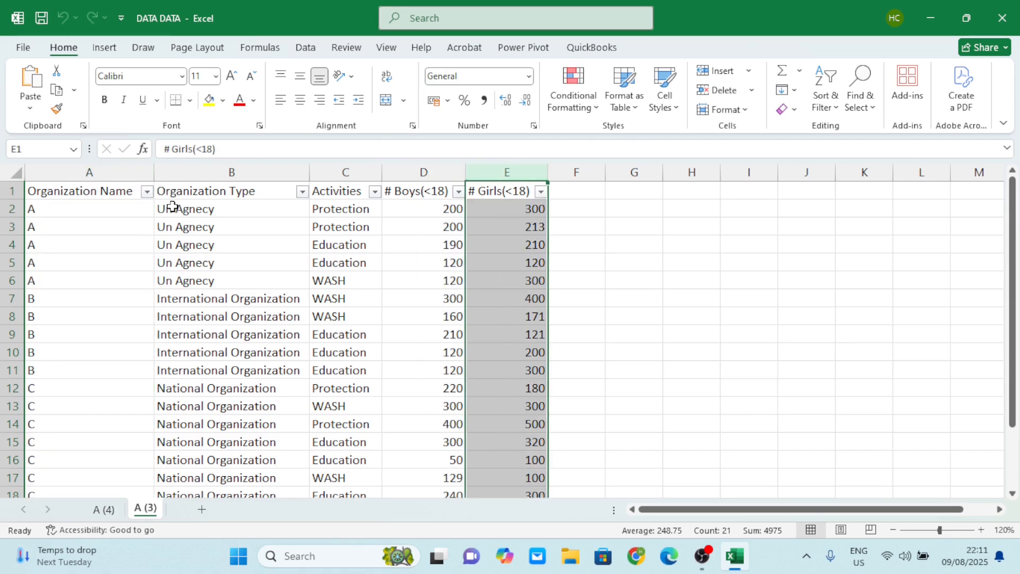
{"action": "left_click", "coordinate": [86, 170]}
{"action": "left_click", "coordinate": [497, 171]}
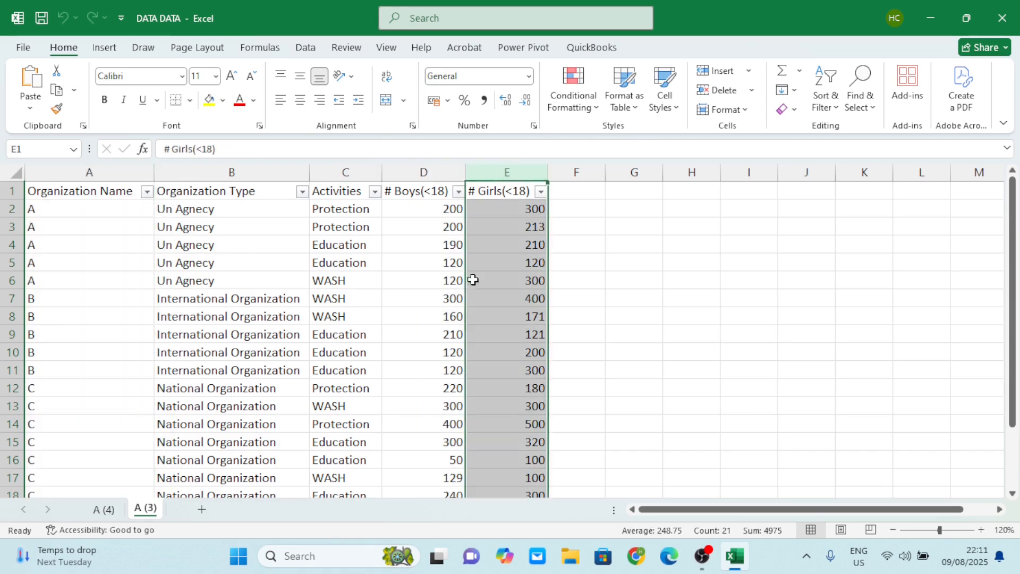
{"action": "left_click", "coordinate": [600, 240]}
{"action": "left_click", "coordinate": [590, 300]}
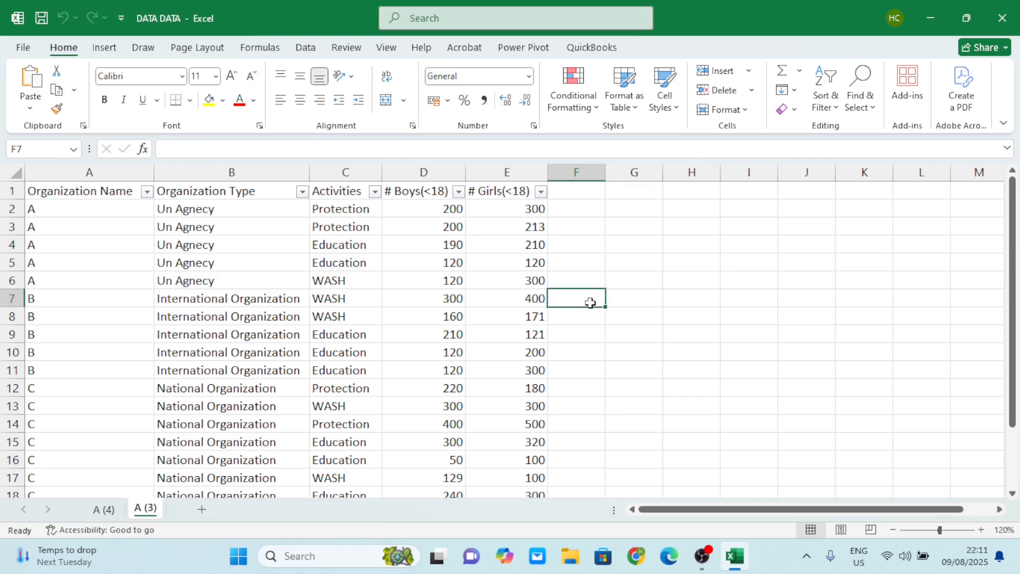
{"action": "left_click", "coordinate": [598, 382]}
{"action": "left_click", "coordinate": [599, 240]}
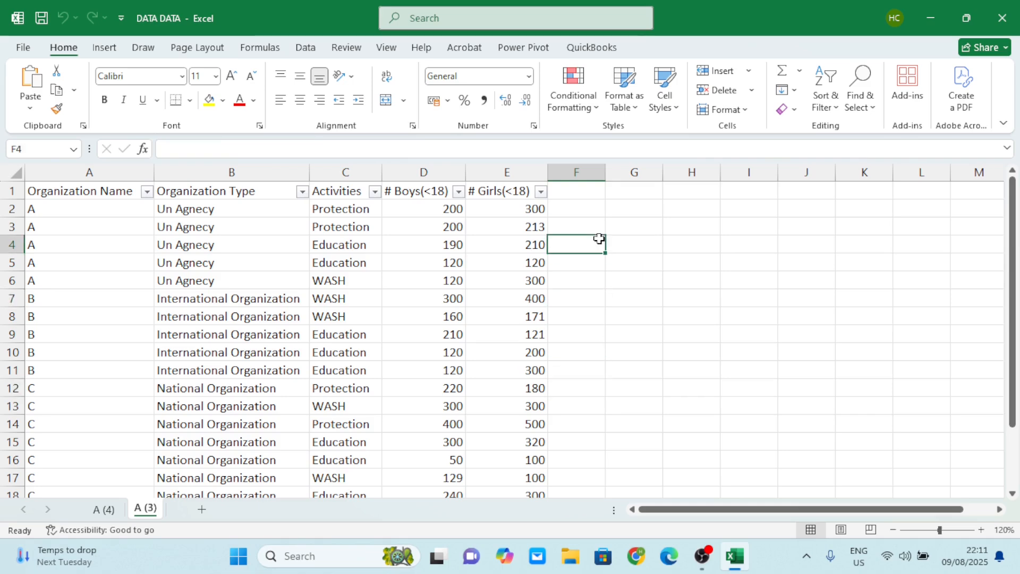
{"action": "left_click", "coordinate": [607, 360]}
{"action": "left_click", "coordinate": [590, 224]}
{"action": "left_click", "coordinate": [611, 319]}
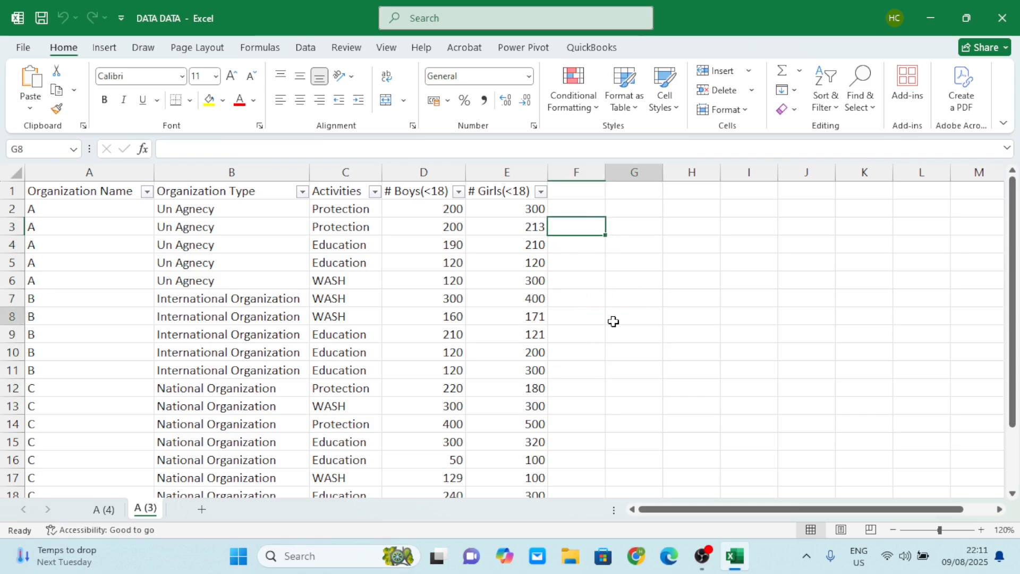
{"action": "left_click", "coordinate": [584, 244]}
{"action": "left_click", "coordinate": [600, 349]}
{"action": "left_click", "coordinate": [575, 237]}
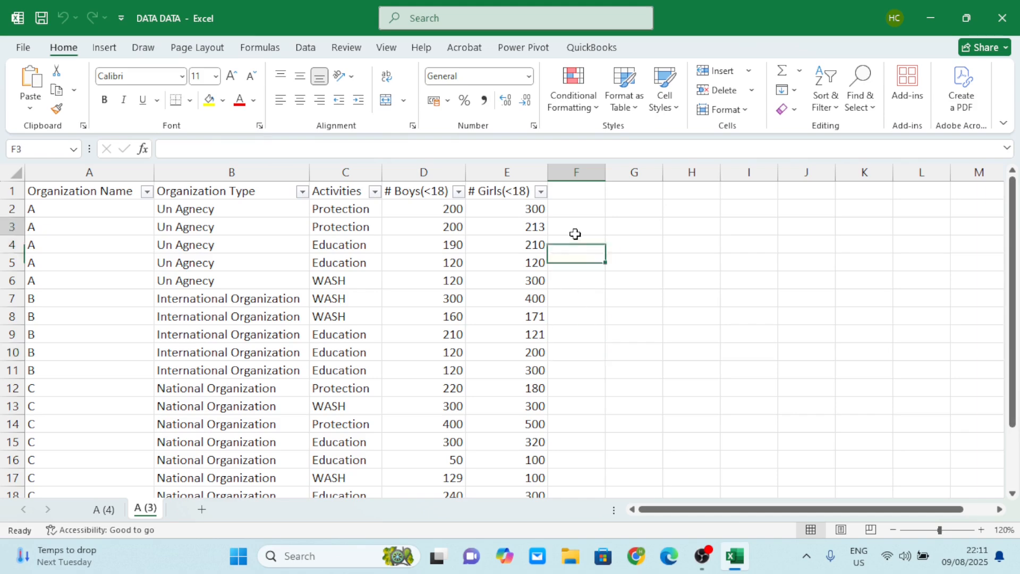
{"action": "left_click", "coordinate": [576, 228]}
{"action": "left_click", "coordinate": [584, 321]}
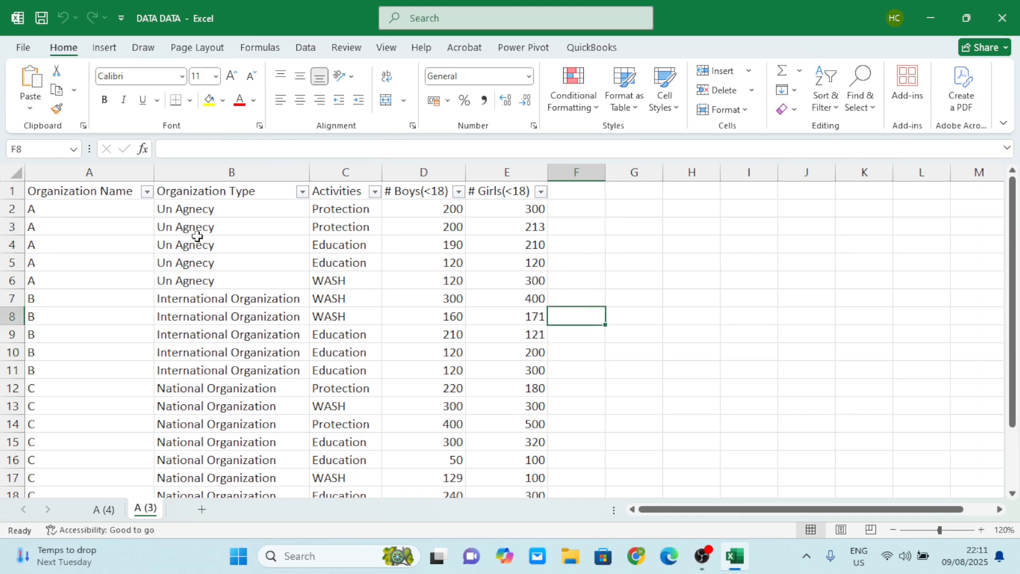
Review the records of organizations A, B and C down to the last data row, including their types, activities and figures.
{"action": "left_click", "coordinate": [261, 267]}
{"action": "left_click", "coordinate": [358, 392]}
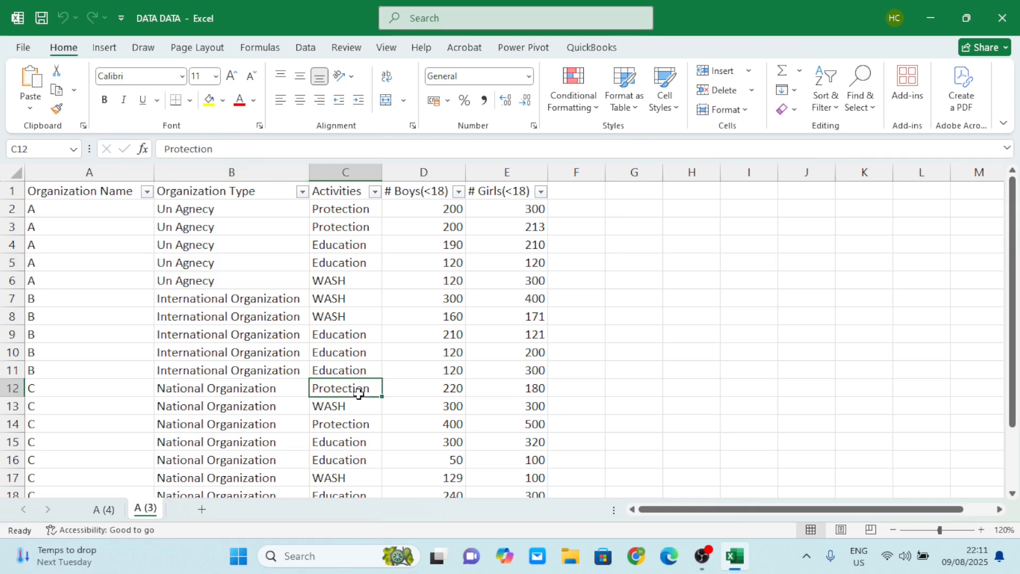
{"action": "left_click", "coordinate": [124, 340]}
{"action": "scroll", "coordinate": [125, 342], "scroll_direction": "down", "scroll_amount": 2}
{"action": "left_click", "coordinate": [105, 367]}
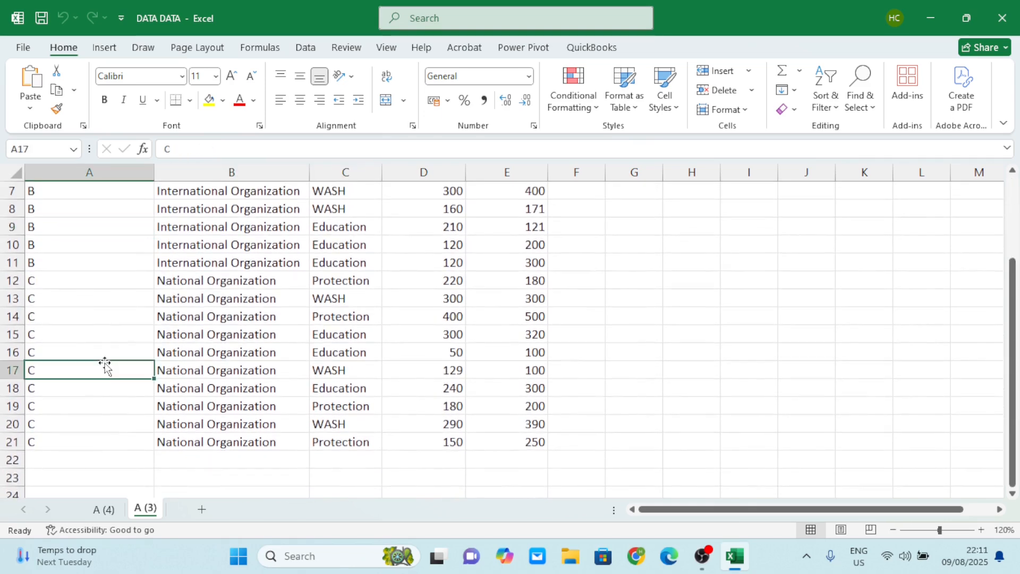
{"action": "left_click", "coordinate": [363, 380]}
{"action": "left_click", "coordinate": [485, 381]}
{"action": "scroll", "coordinate": [485, 381], "scroll_direction": "up", "scroll_amount": 2}
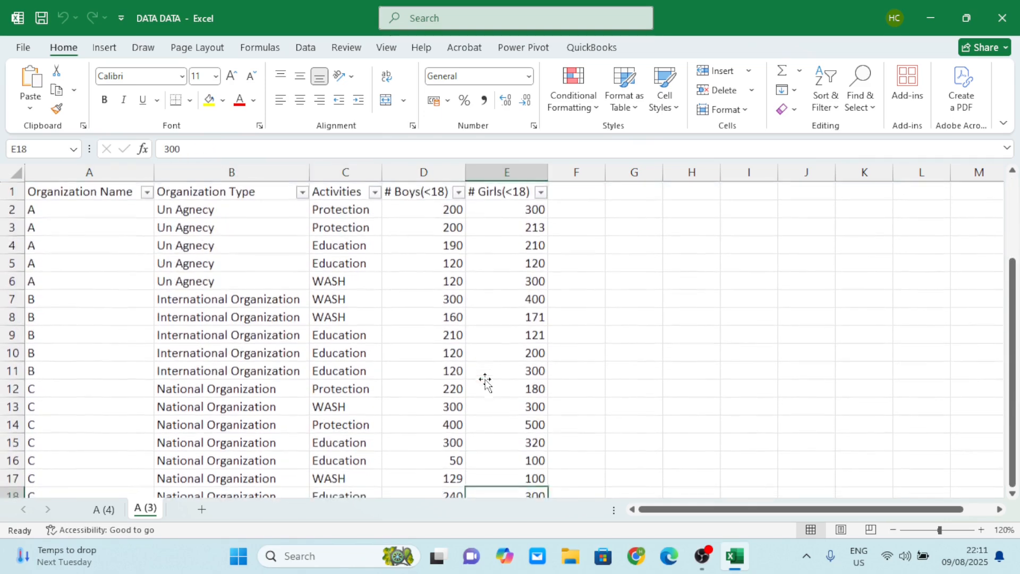
{"action": "left_click", "coordinate": [222, 258]}
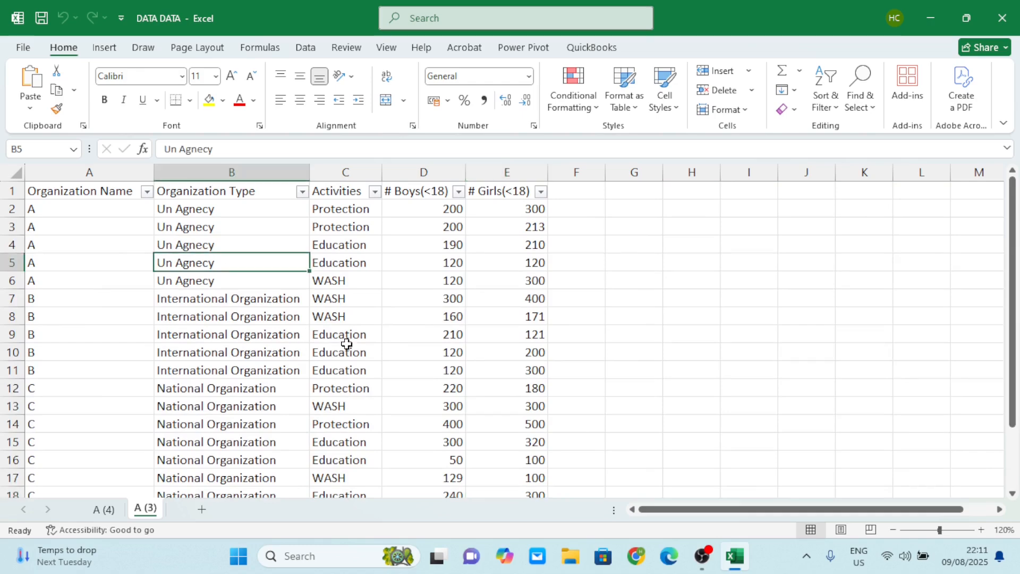
{"action": "left_click", "coordinate": [430, 334]}
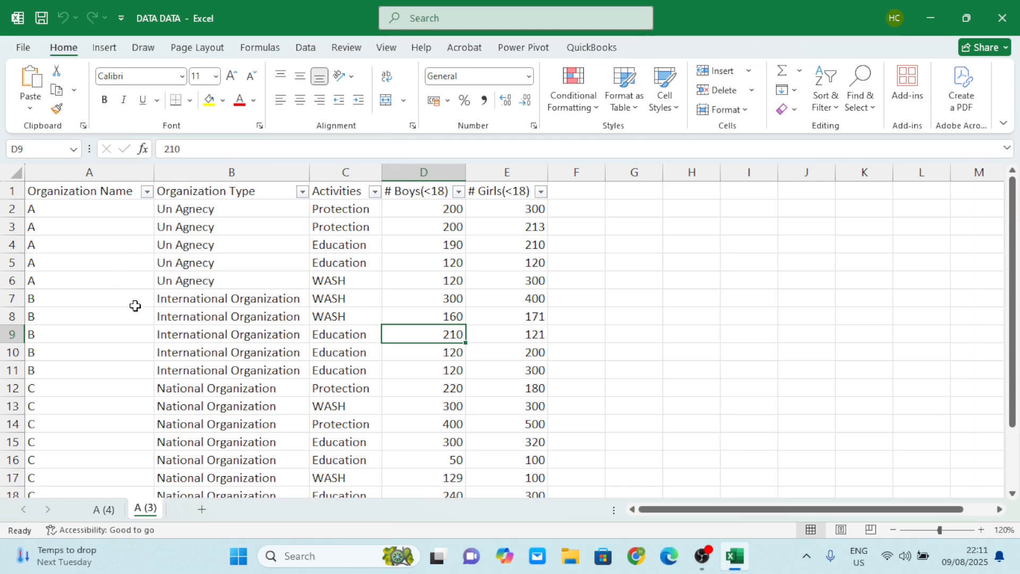
{"action": "scroll", "coordinate": [137, 302], "scroll_direction": "down", "scroll_amount": 3}
{"action": "scroll", "coordinate": [134, 305], "scroll_direction": "up", "scroll_amount": 3}
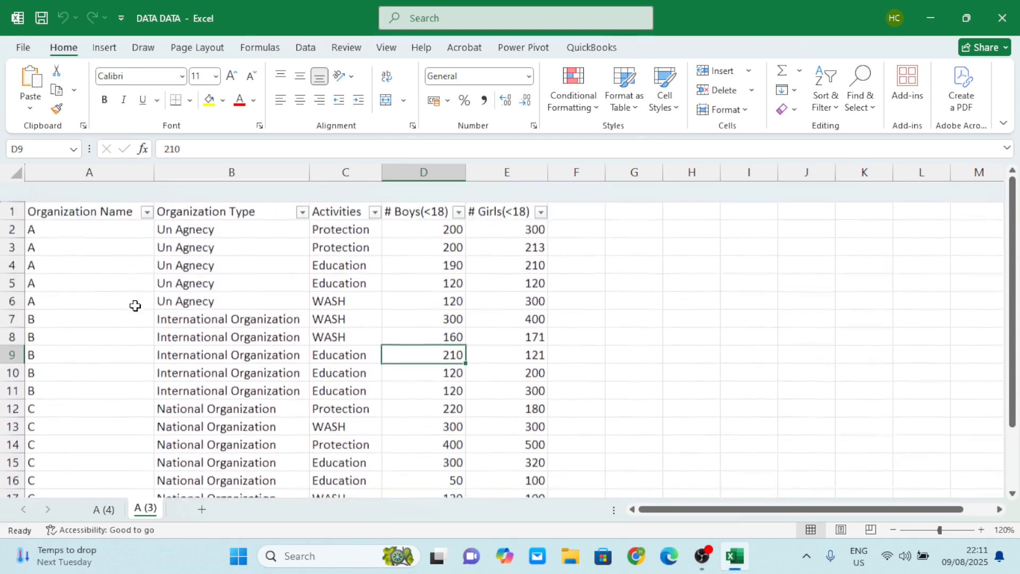
Examine each column in turn: Organization Name, Organization Type, Activities, # Boys(<18) and # Girls(<18).
{"action": "left_click", "coordinate": [91, 168]}
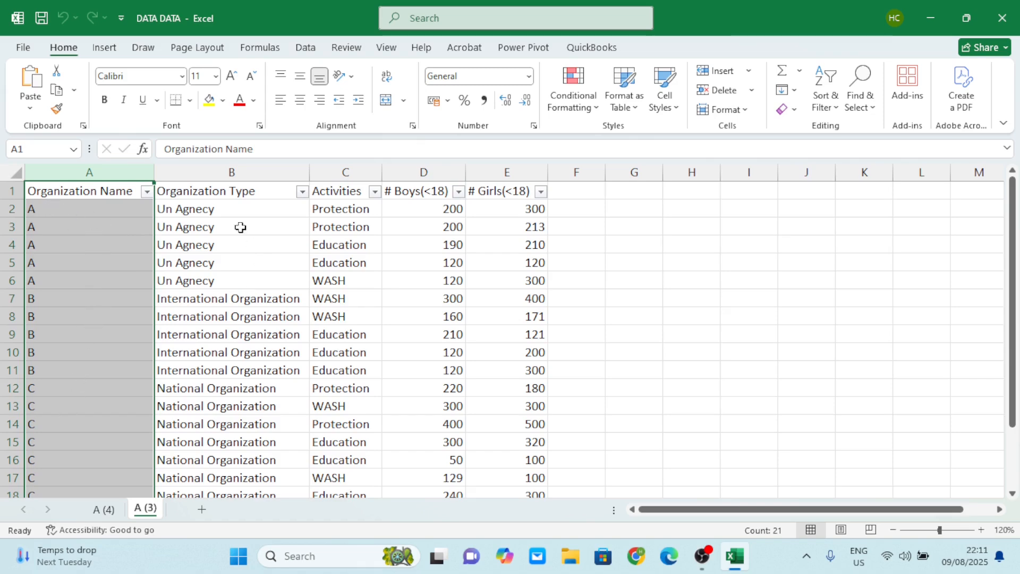
{"action": "left_click", "coordinate": [232, 171]}
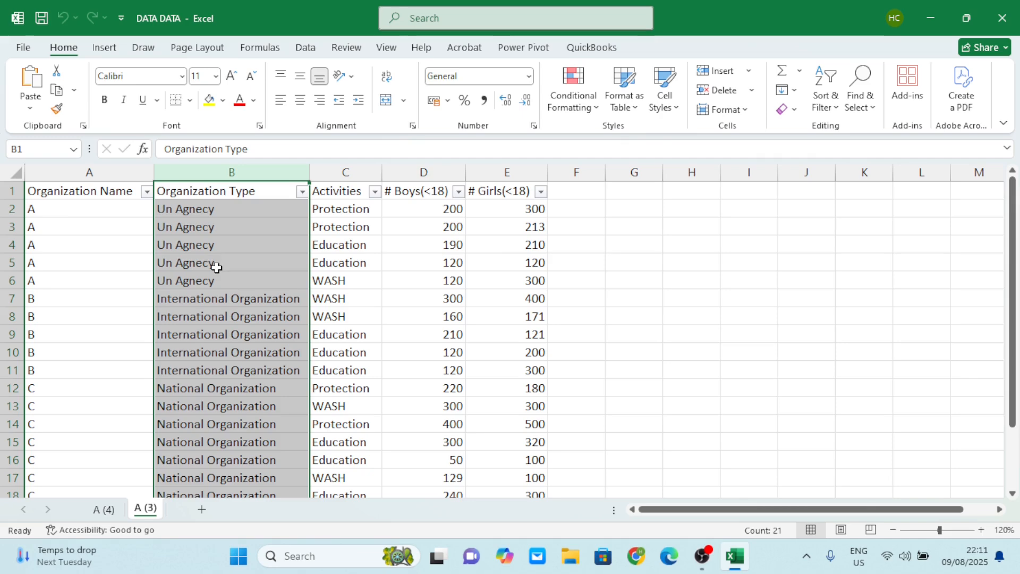
{"action": "scroll", "coordinate": [231, 325], "scroll_direction": "down", "scroll_amount": 2}
{"action": "scroll", "coordinate": [230, 325], "scroll_direction": "down", "scroll_amount": 1}
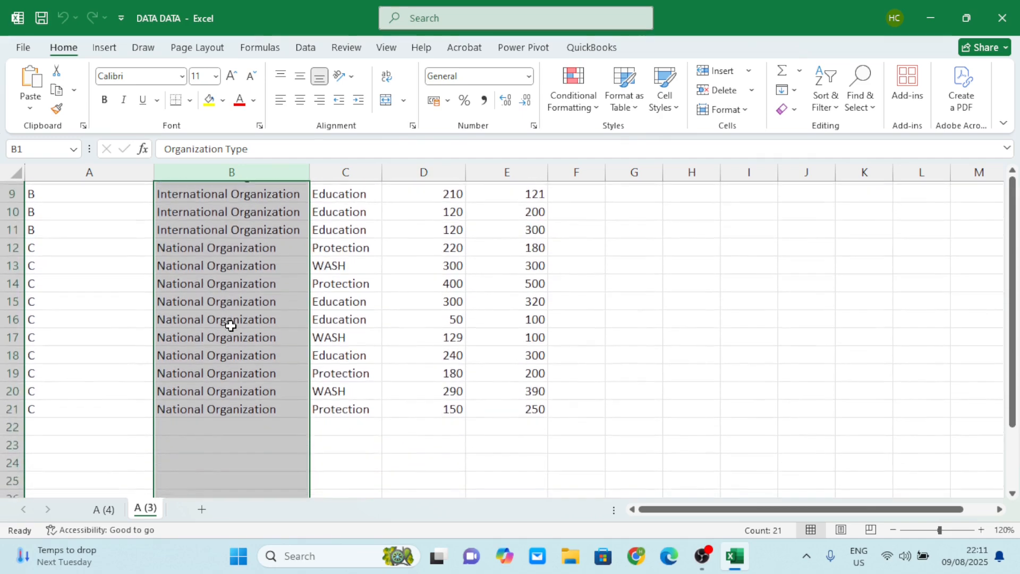
{"action": "scroll", "coordinate": [230, 325], "scroll_direction": "up", "scroll_amount": 3}
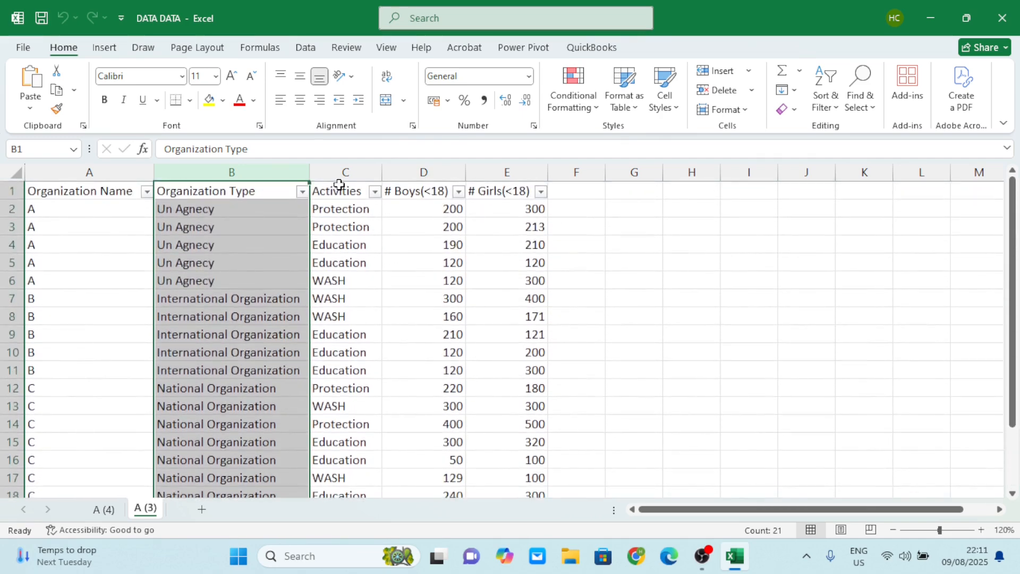
{"action": "left_click", "coordinate": [343, 171]}
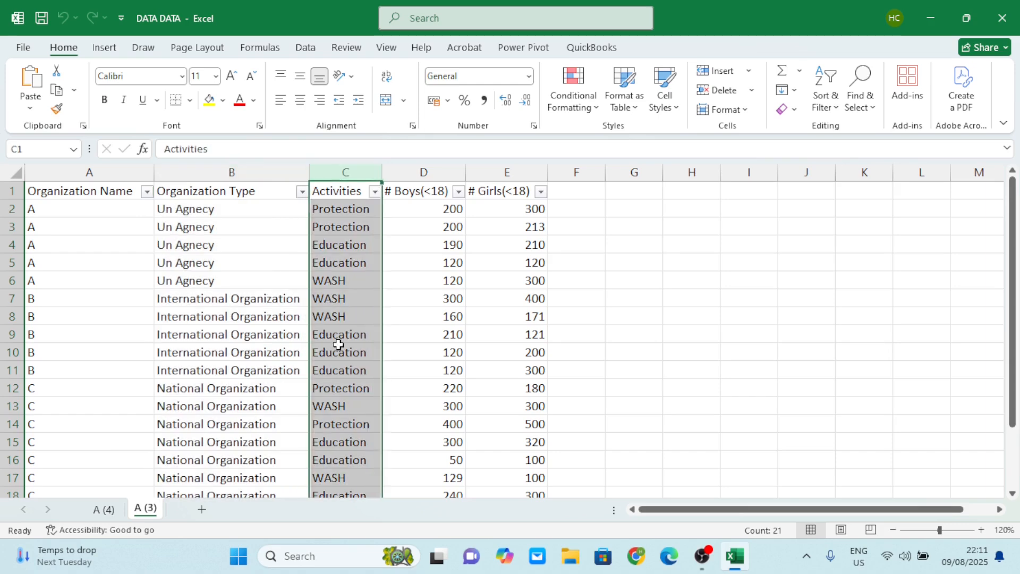
{"action": "scroll", "coordinate": [352, 291], "scroll_direction": "down", "scroll_amount": 3}
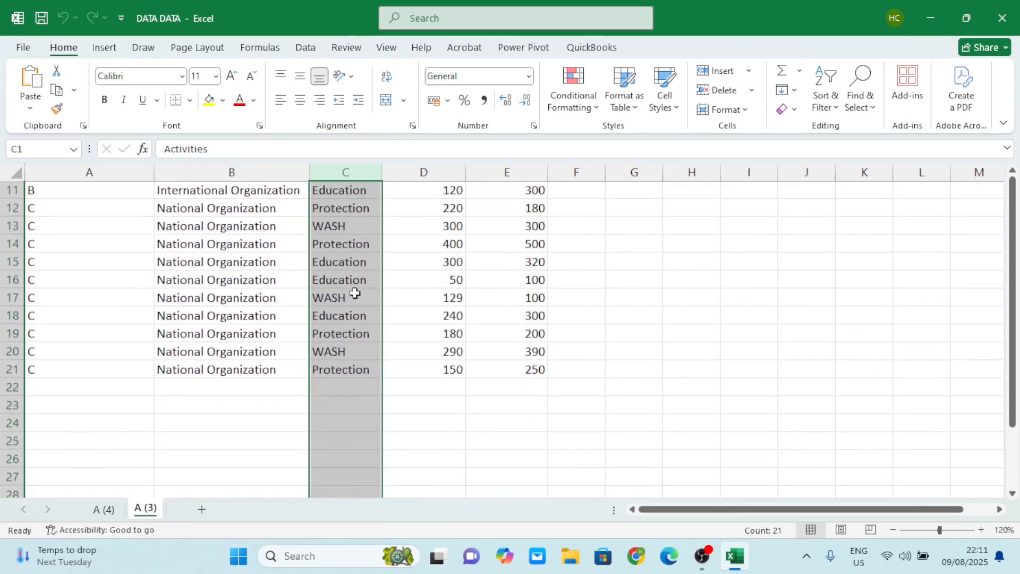
{"action": "scroll", "coordinate": [353, 291], "scroll_direction": "up", "scroll_amount": 3}
{"action": "left_click", "coordinate": [433, 172]}
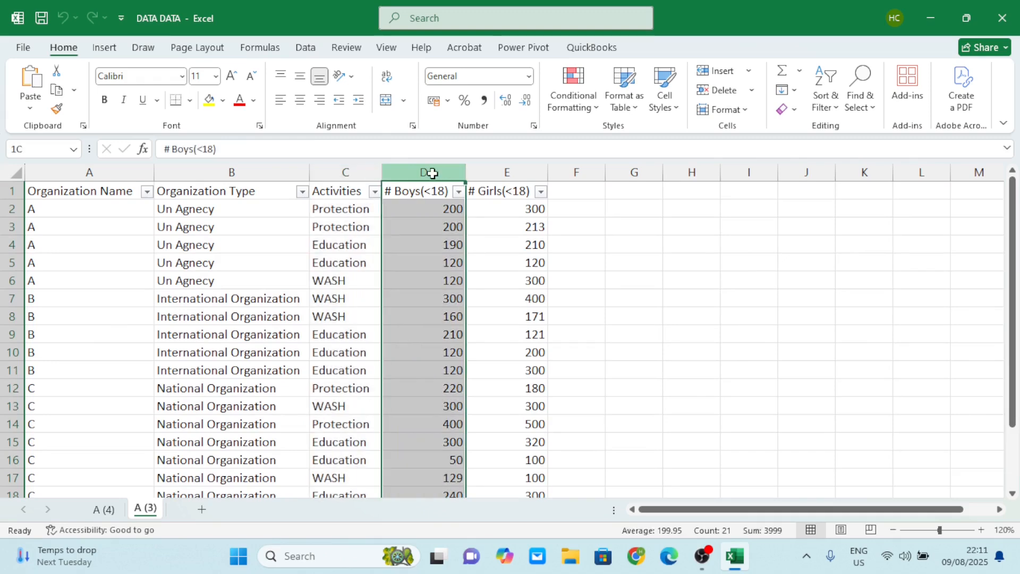
{"action": "left_click", "coordinate": [512, 165]}
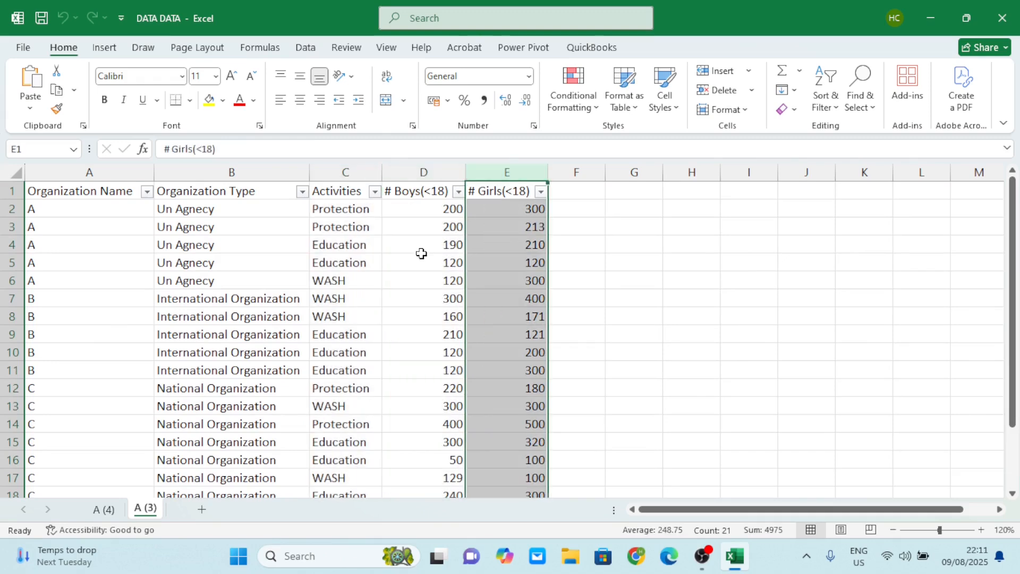
{"action": "left_click", "coordinate": [419, 255]}
{"action": "left_click", "coordinate": [175, 258]}
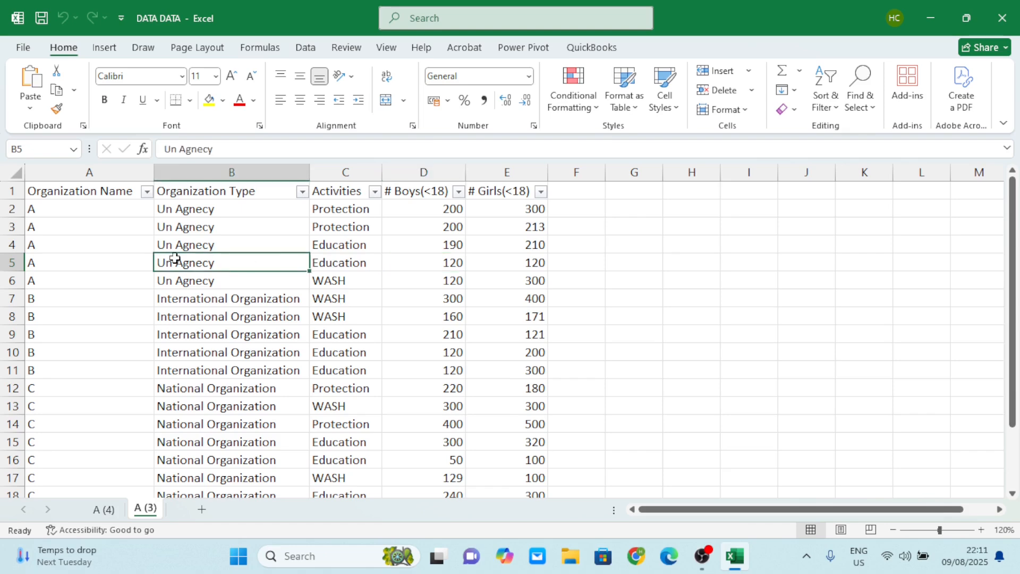
{"action": "left_click", "coordinate": [101, 258]}
{"action": "left_click", "coordinate": [75, 228]}
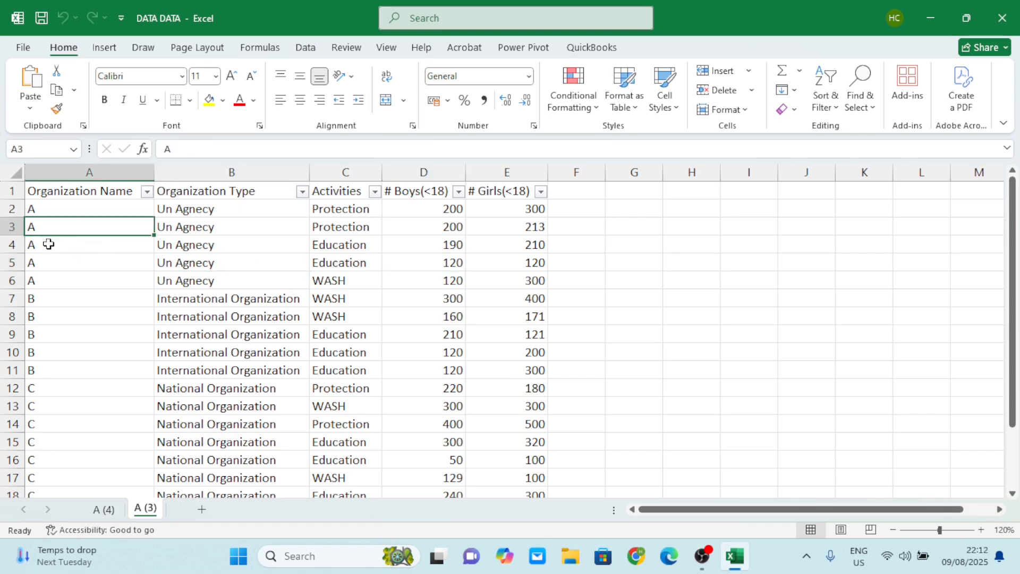
Examine the Organization Name, Organization Type and Activities columns, each together with the # Boys(<18) and # Girls(<18) columns.
{"action": "left_click", "coordinate": [91, 169]}
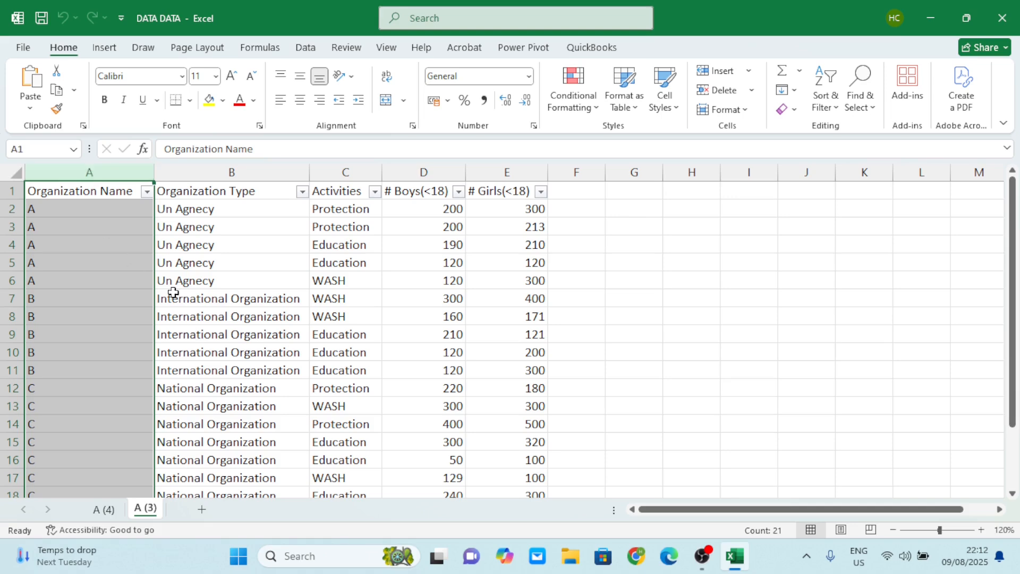
{"action": "left_click_drag", "start_coordinate": [419, 164], "coordinate": [528, 168]}
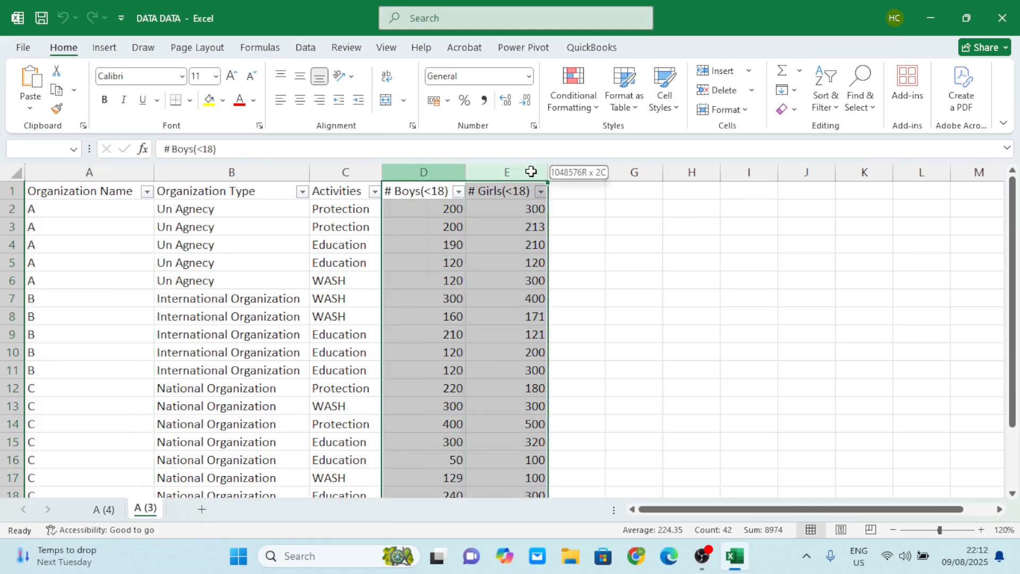
{"action": "left_click", "coordinate": [233, 168]}
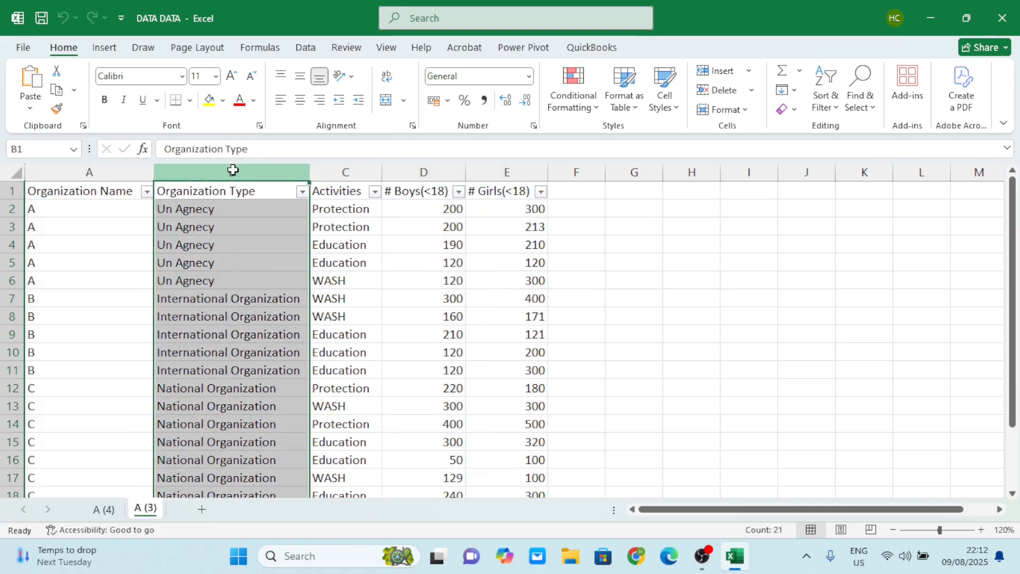
{"action": "left_click_drag", "start_coordinate": [406, 171], "coordinate": [523, 168]}
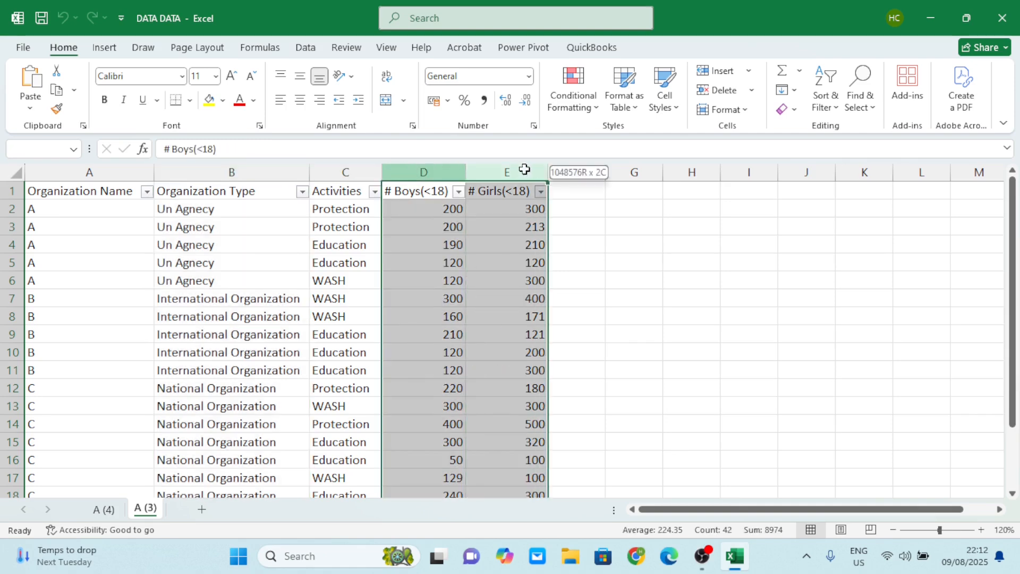
{"action": "left_click", "coordinate": [358, 166]}
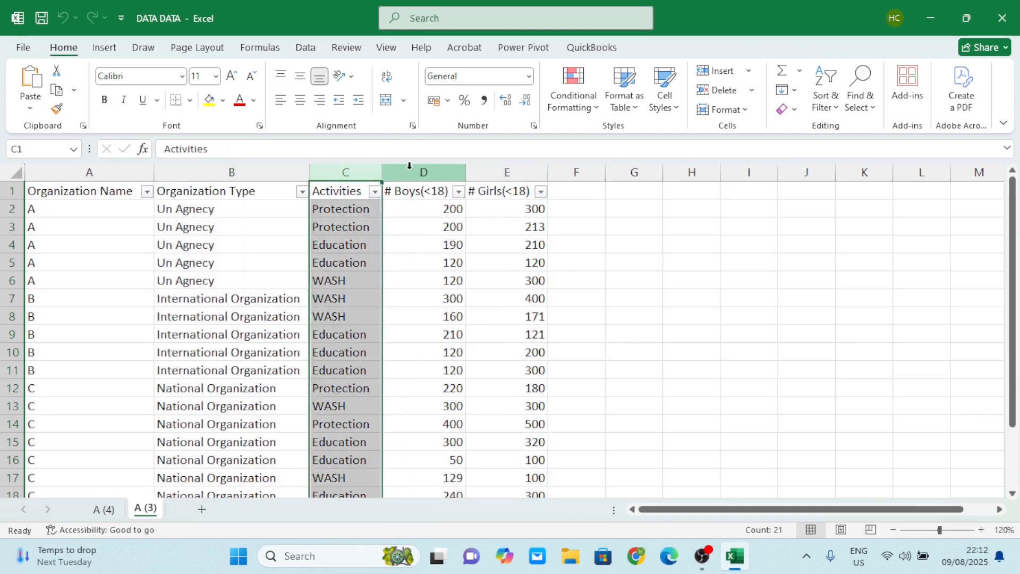
{"action": "left_click_drag", "start_coordinate": [409, 166], "coordinate": [510, 168]}
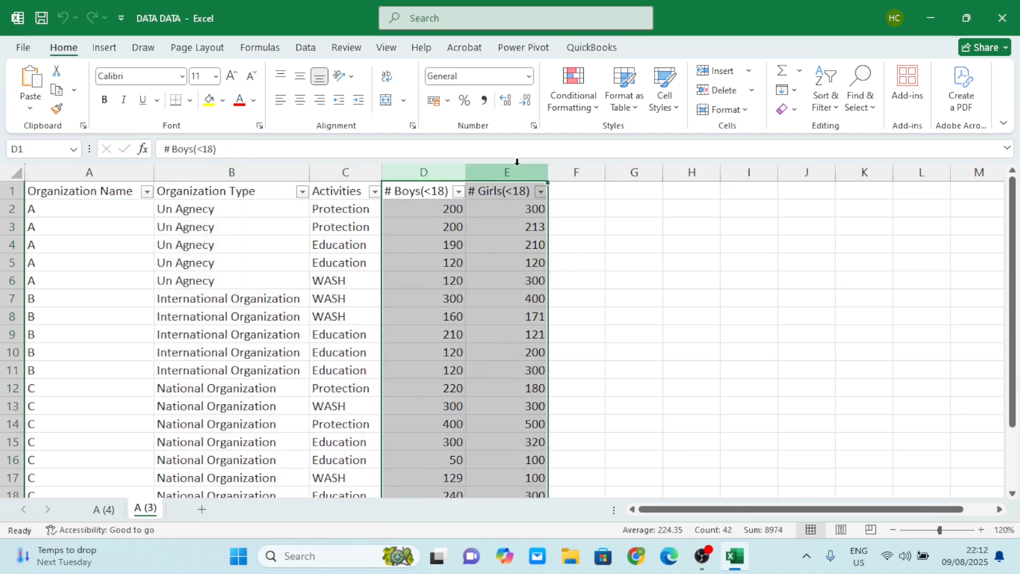
{"action": "left_click", "coordinate": [108, 207]}
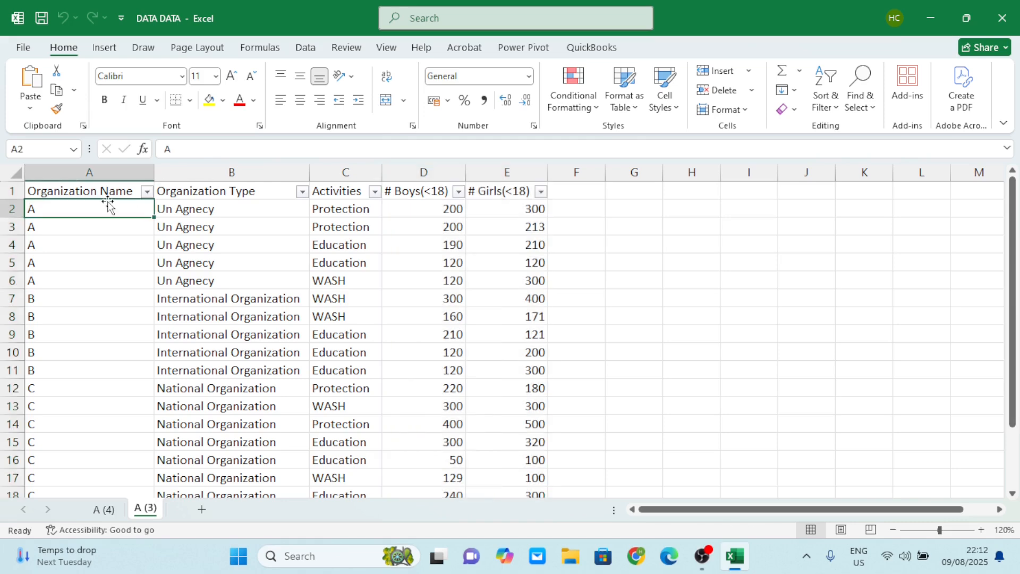
{"action": "left_click", "coordinate": [268, 234]}
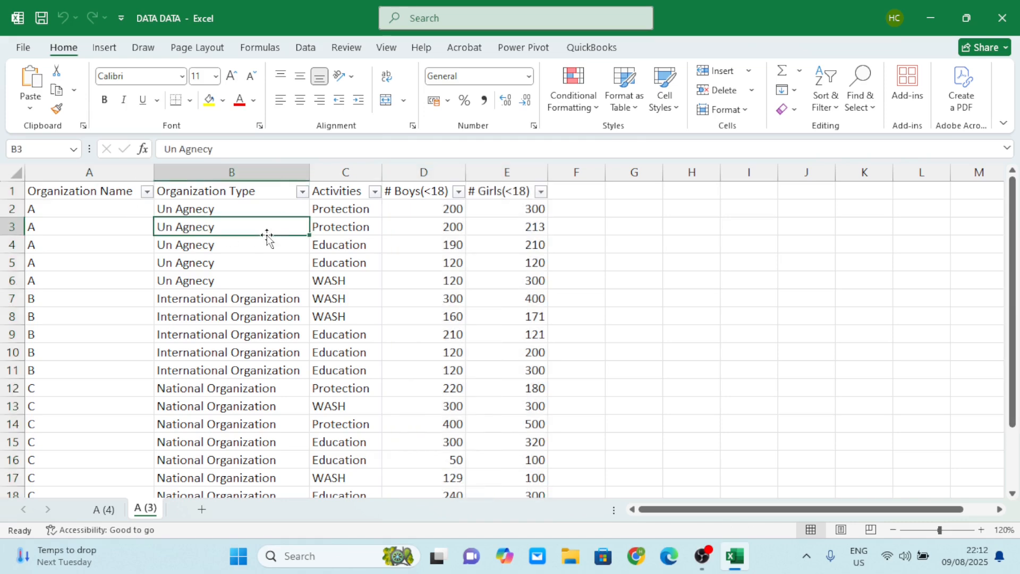
{"action": "left_click", "coordinate": [325, 227]}
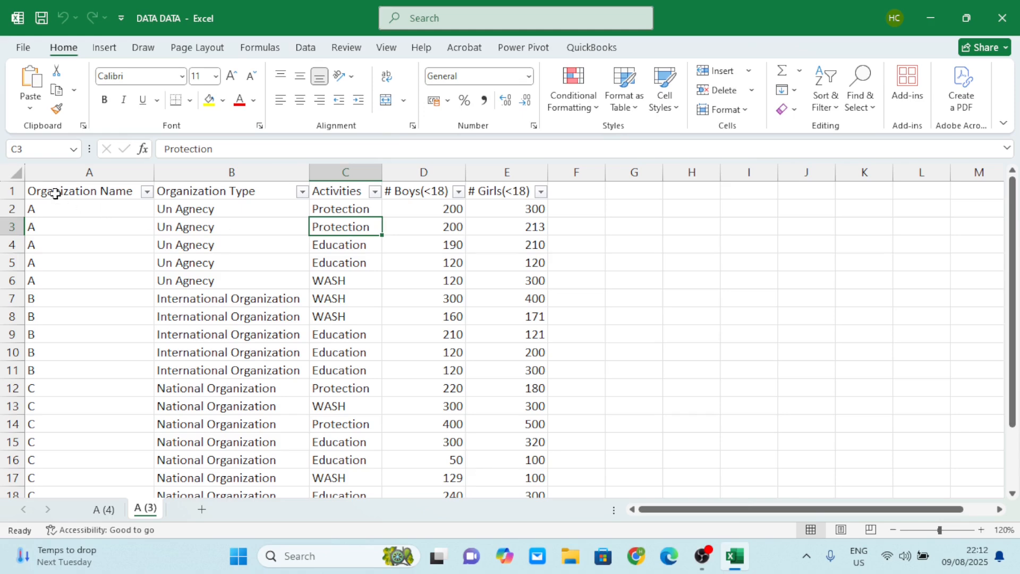
{"action": "left_click", "coordinate": [120, 237]}
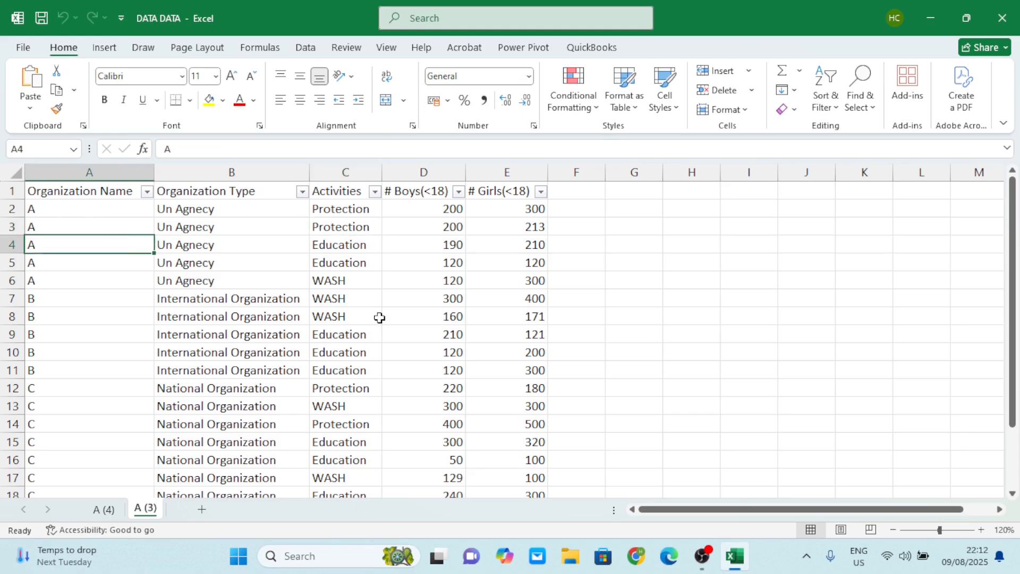
{"action": "left_click", "coordinate": [340, 319]}
Create a PivotTable on a new worksheet from the range A1:E21 of sheet A (3), checking that the range covers all records.
{"action": "left_click", "coordinate": [145, 286]}
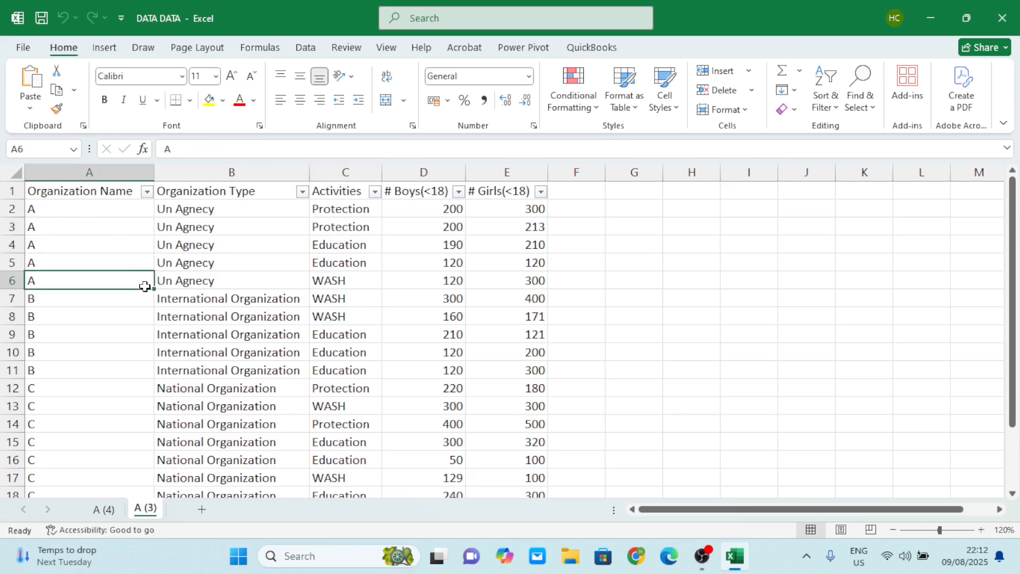
{"action": "left_click", "coordinate": [107, 49]}
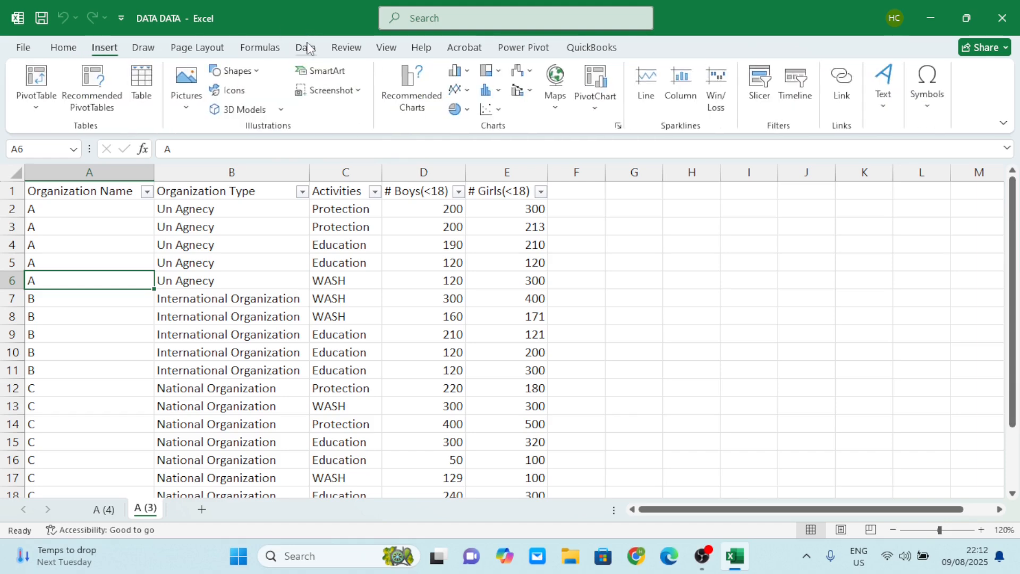
{"action": "left_click", "coordinate": [37, 108]}
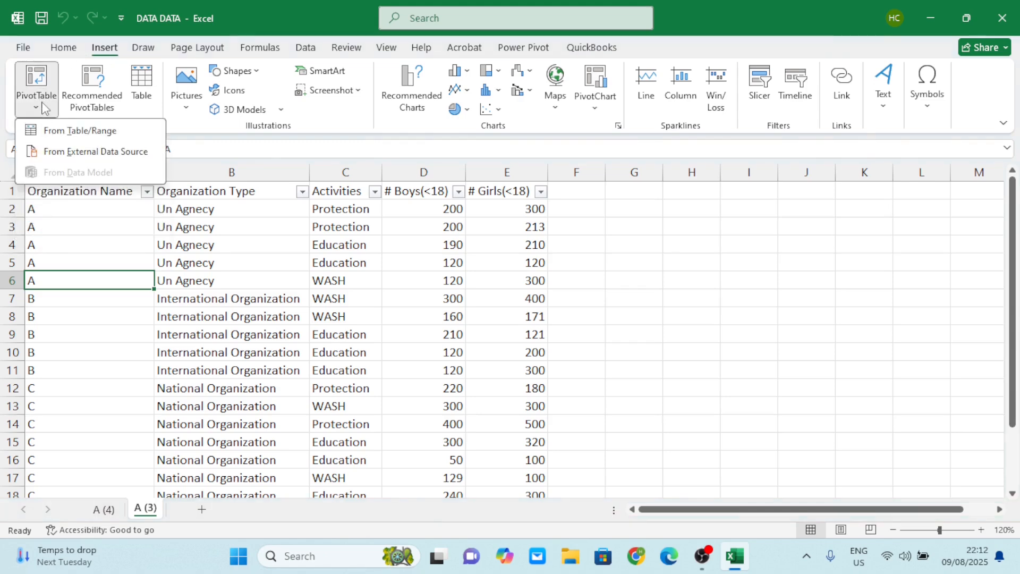
{"action": "left_click", "coordinate": [79, 133]}
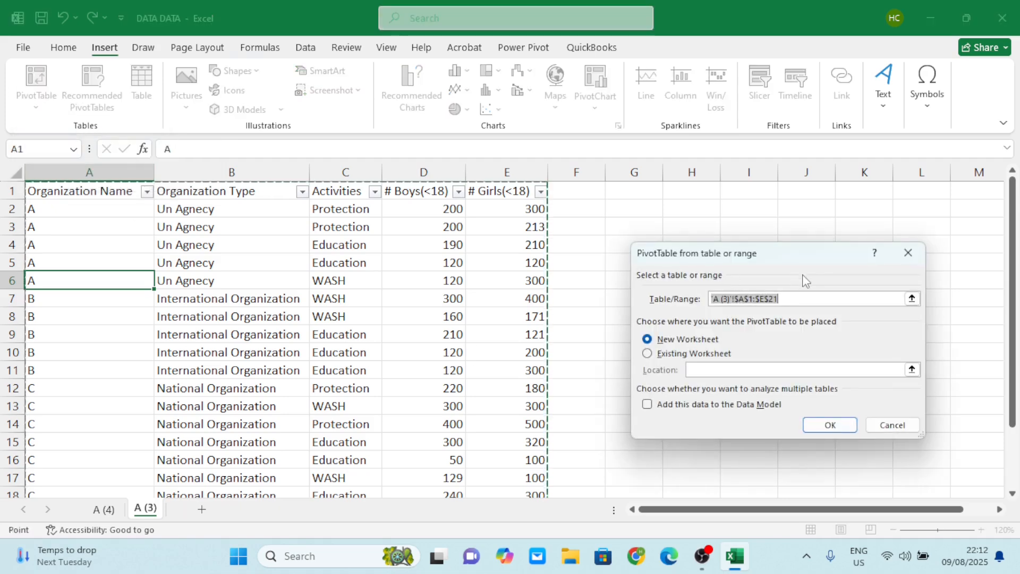
{"action": "mouse_move", "coordinate": [807, 259]}
{"action": "left_mouse_down"}
{"action": "mouse_move", "coordinate": [827, 216]}
{"action": "mouse_move", "coordinate": [819, 242]}
{"action": "left_mouse_up"}
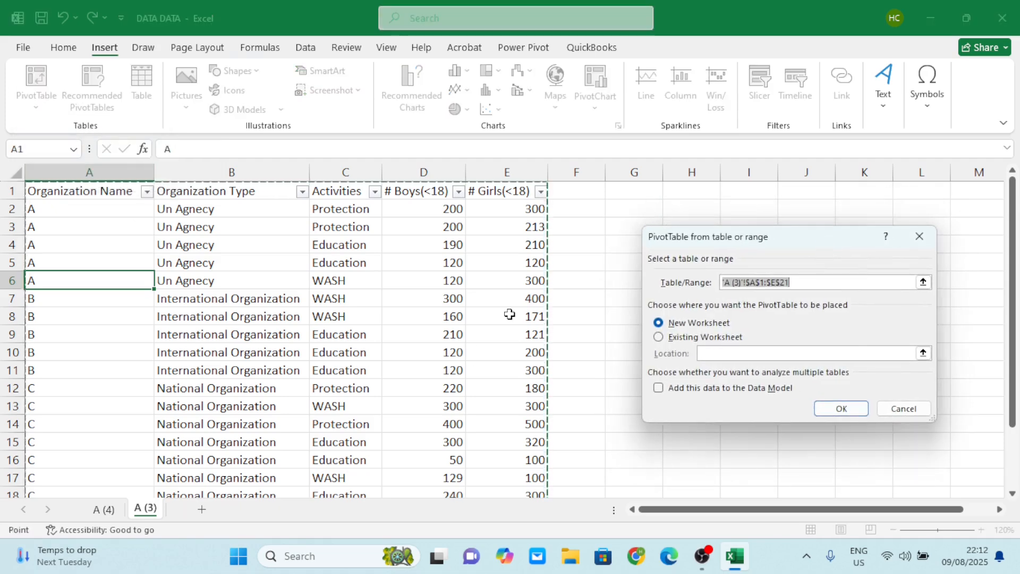
{"action": "scroll", "coordinate": [510, 314], "scroll_direction": "down", "scroll_amount": 3}
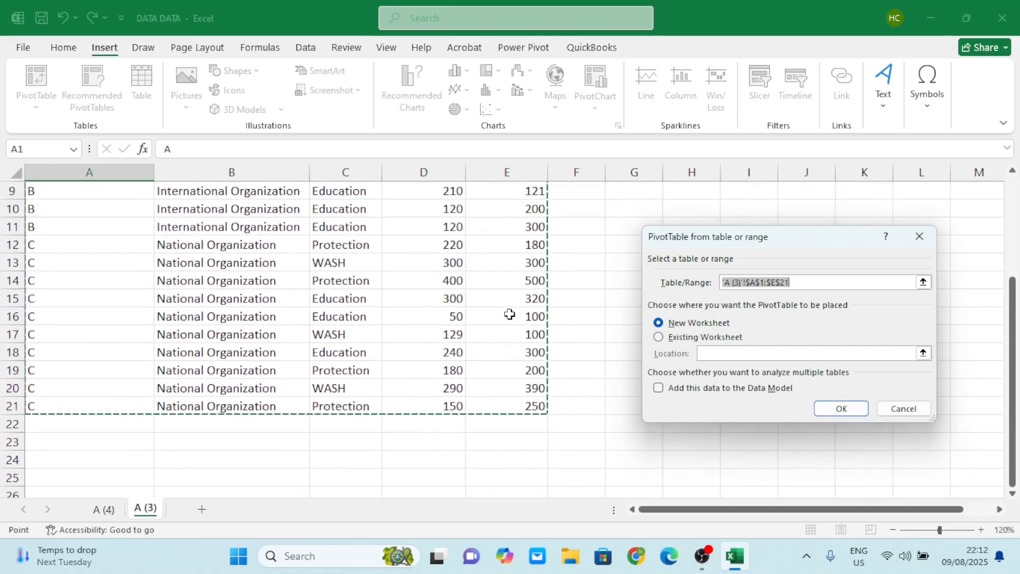
{"action": "scroll", "coordinate": [510, 314], "scroll_direction": "up", "scroll_amount": 3}
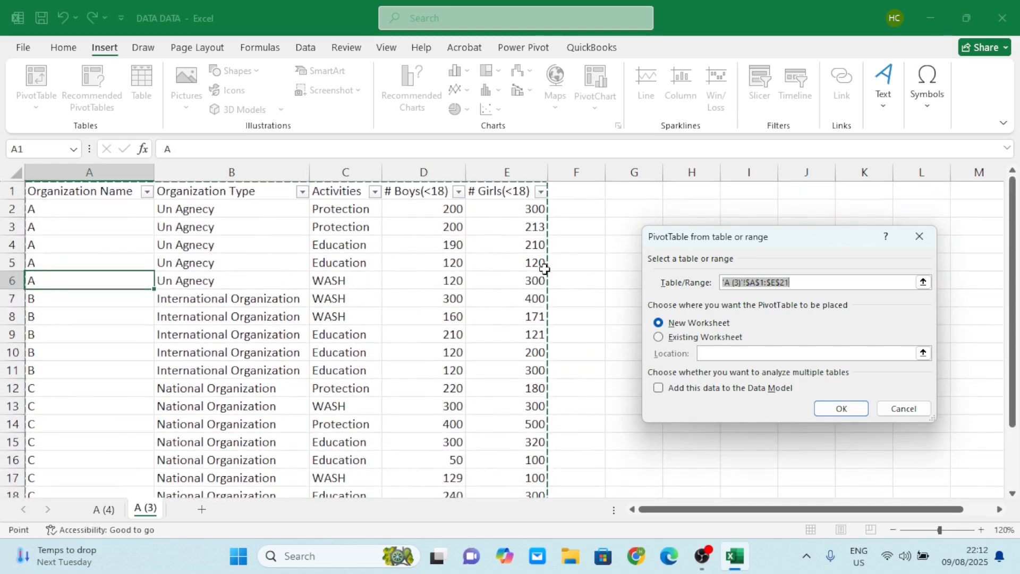
{"action": "scroll", "coordinate": [530, 355], "scroll_direction": "down", "scroll_amount": 2}
{"action": "scroll", "coordinate": [529, 353], "scroll_direction": "up", "scroll_amount": 2}
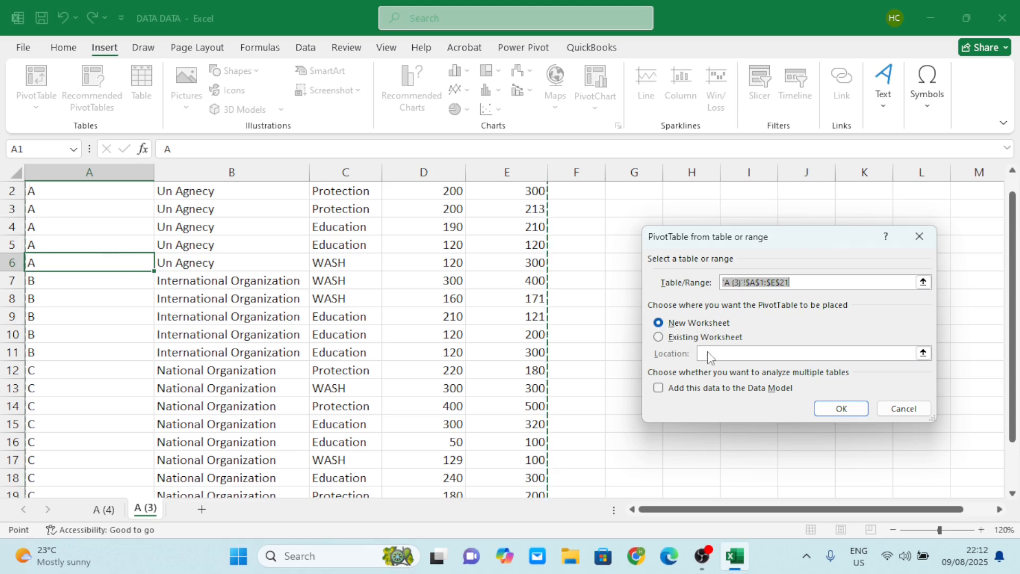
{"action": "left_click", "coordinate": [660, 326]}
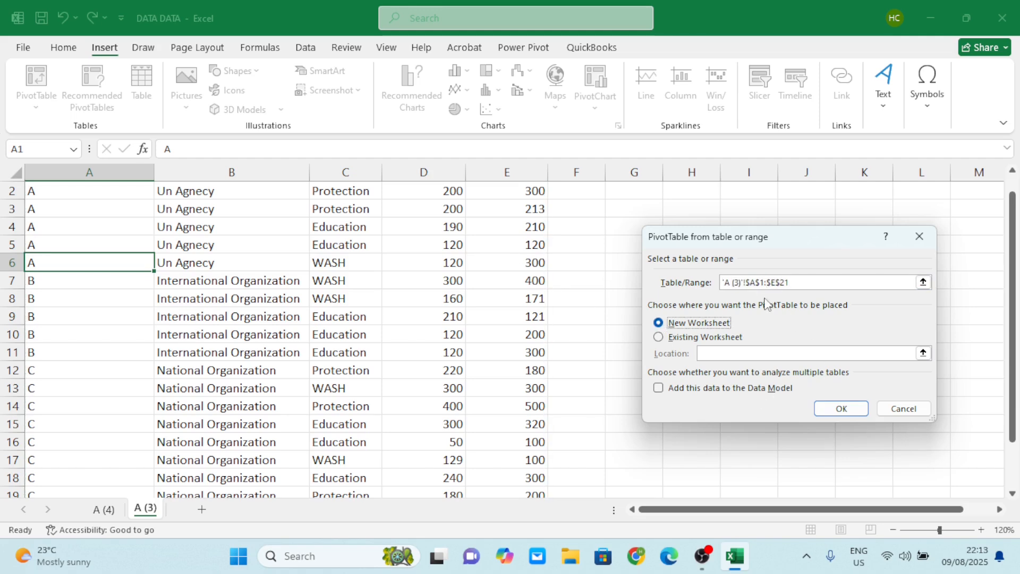
{"action": "left_click", "coordinate": [794, 284]}
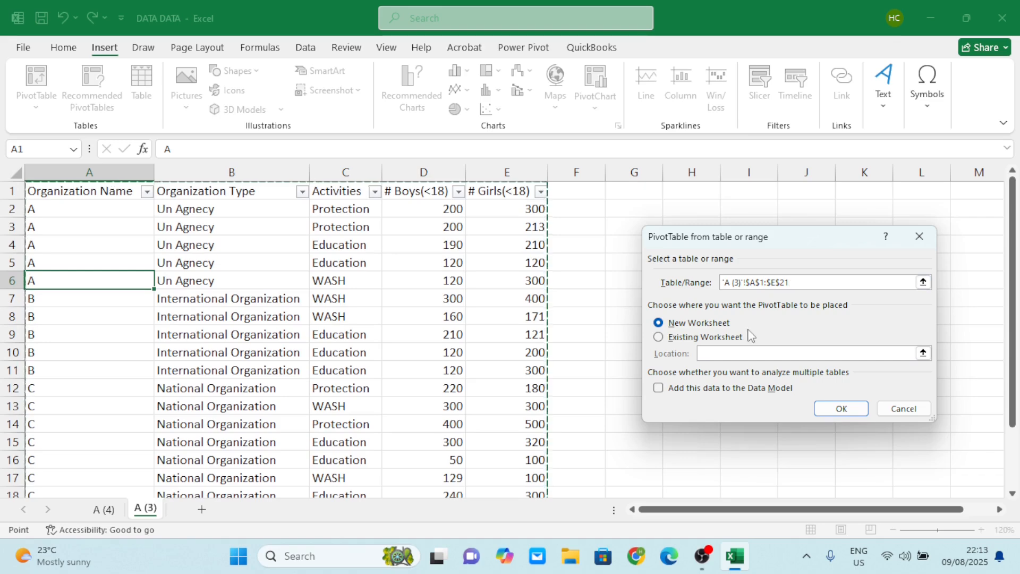
{"action": "left_click", "coordinate": [841, 408]}
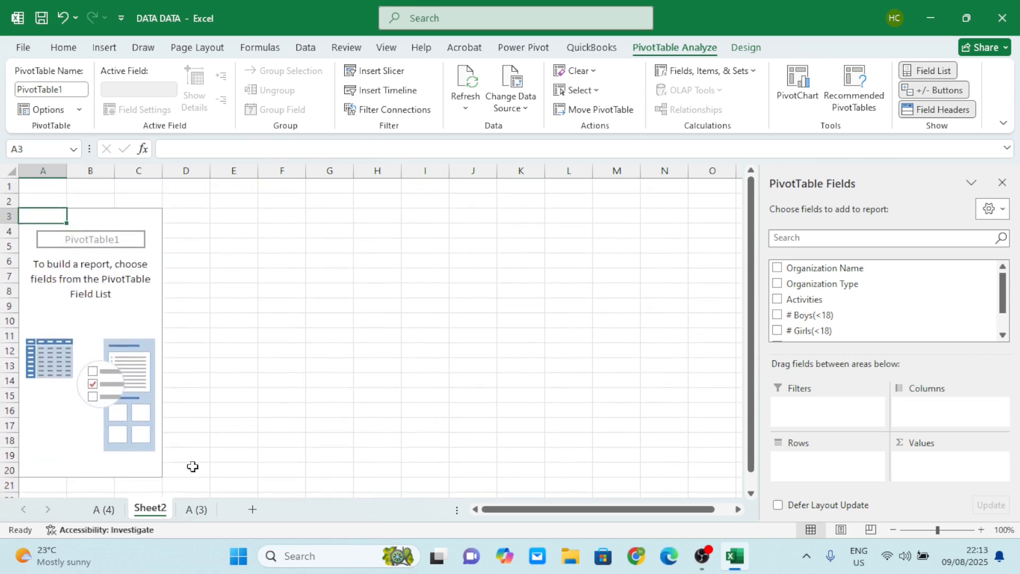
Look through the source records on sheet A (3) and return to the empty PivotTable on Sheet2.
{"action": "left_click", "coordinate": [196, 509]}
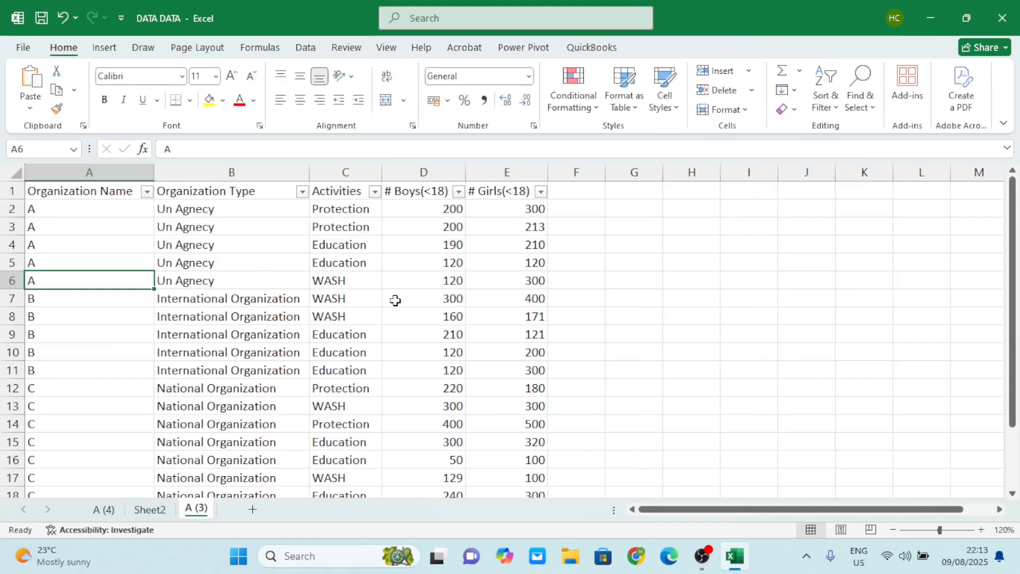
{"action": "scroll", "coordinate": [395, 301], "scroll_direction": "down", "scroll_amount": 4}
{"action": "scroll", "coordinate": [396, 301], "scroll_direction": "up", "scroll_amount": 5}
{"action": "left_click", "coordinate": [273, 283]}
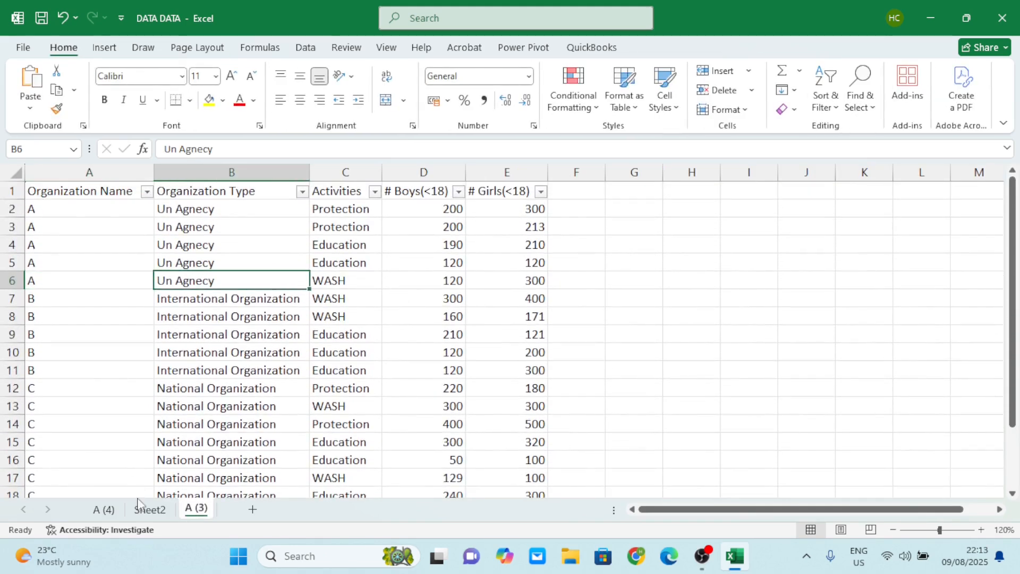
{"action": "left_click", "coordinate": [149, 509]}
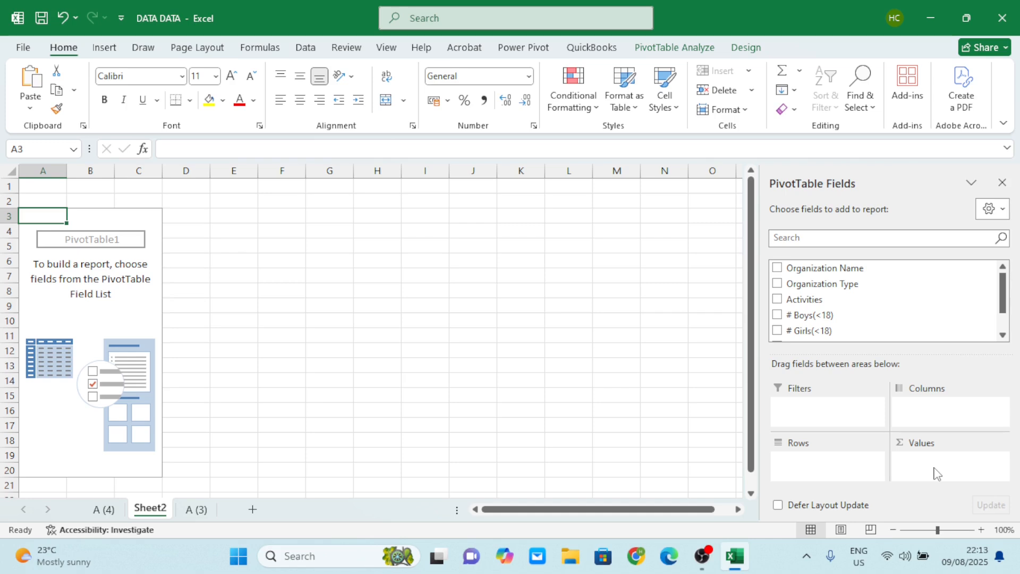
Lay out the PivotTable with Organization Name as rows and # Boys(<18) and # Girls(<18) as values.
{"action": "left_click", "coordinate": [937, 415]}
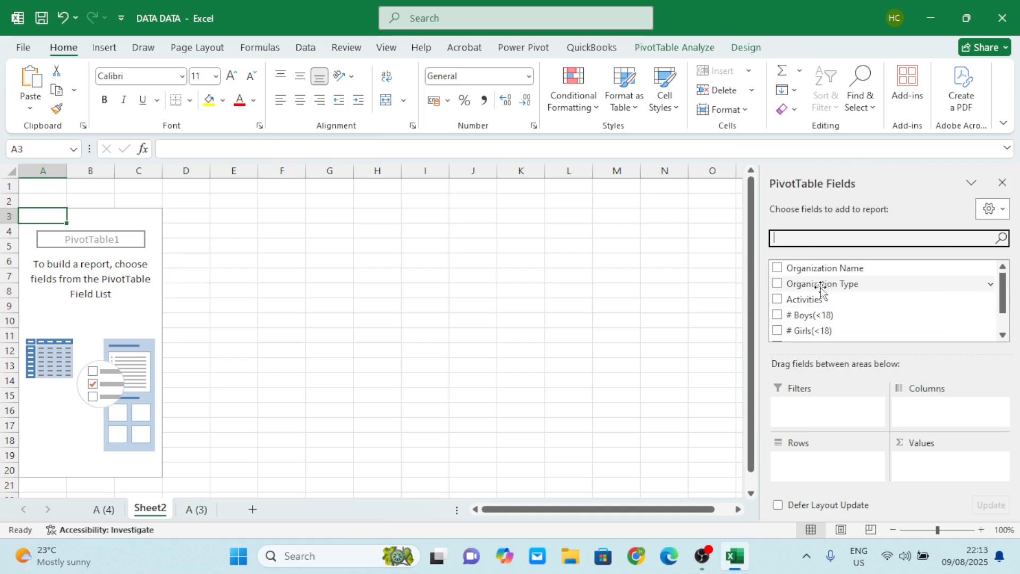
{"action": "left_click_drag", "start_coordinate": [820, 270], "coordinate": [937, 416]}
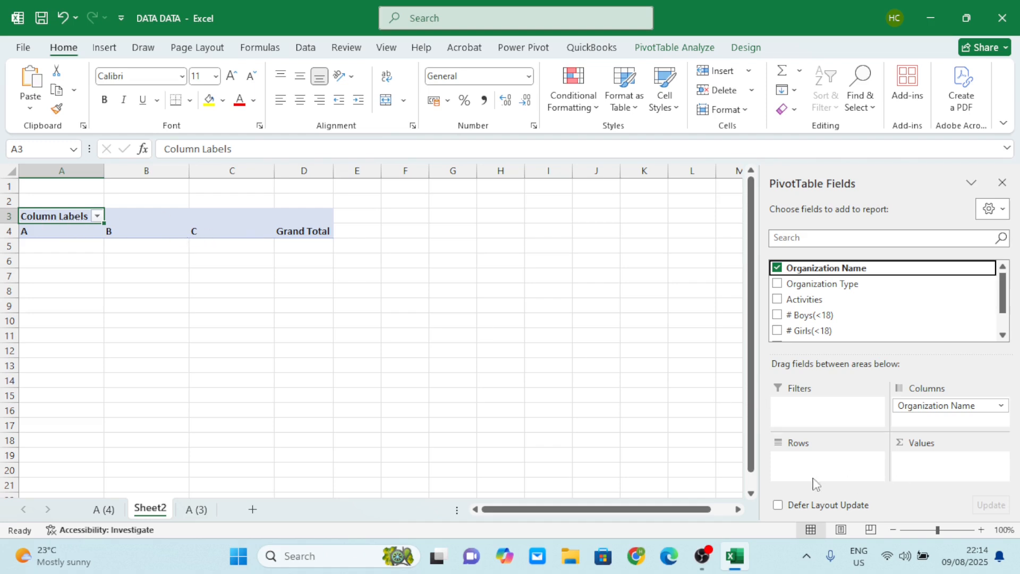
{"action": "left_click_drag", "start_coordinate": [931, 410], "coordinate": [834, 468]}
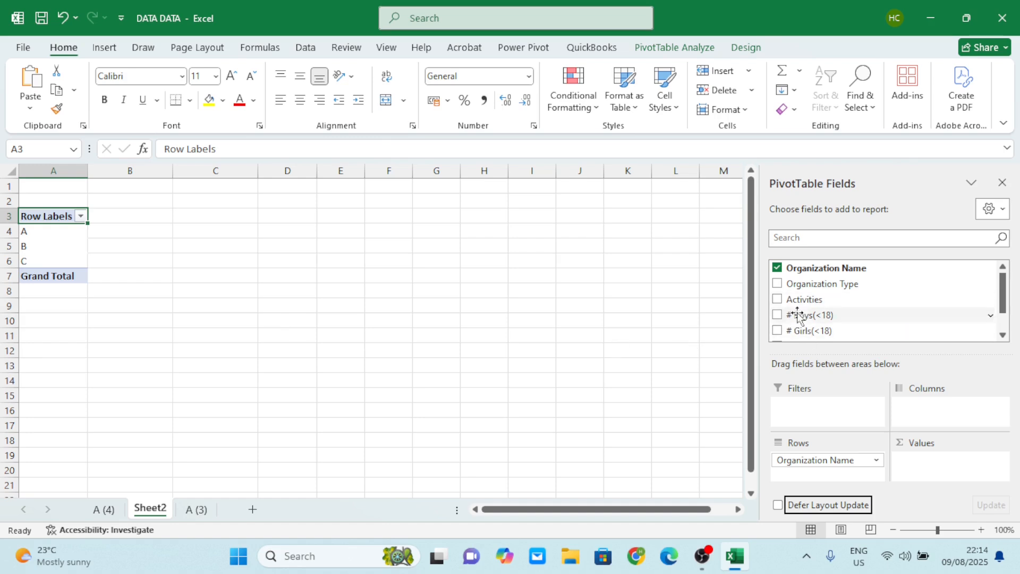
{"action": "left_click_drag", "start_coordinate": [799, 317], "coordinate": [943, 463]}
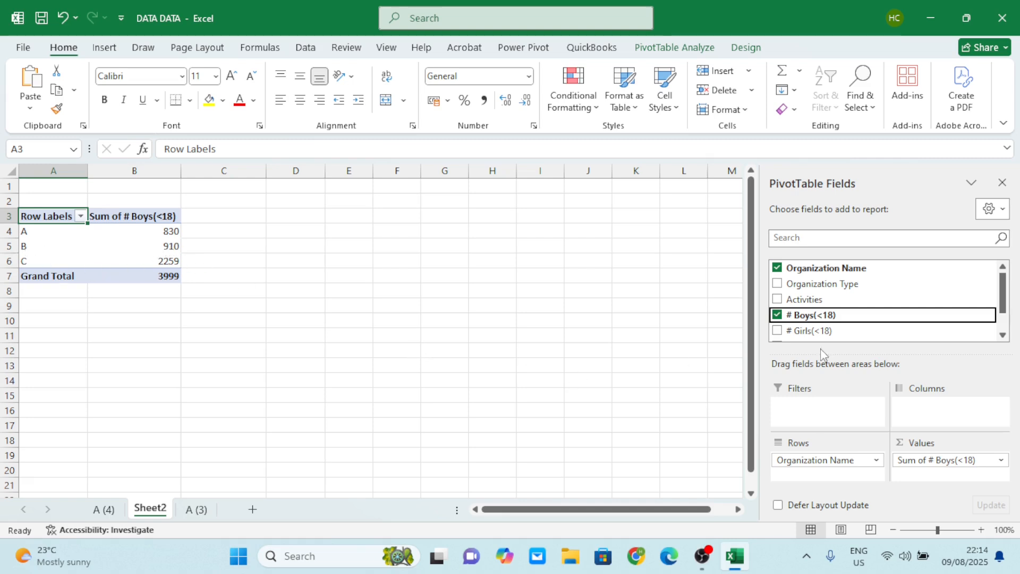
{"action": "left_click_drag", "start_coordinate": [830, 332], "coordinate": [943, 476]}
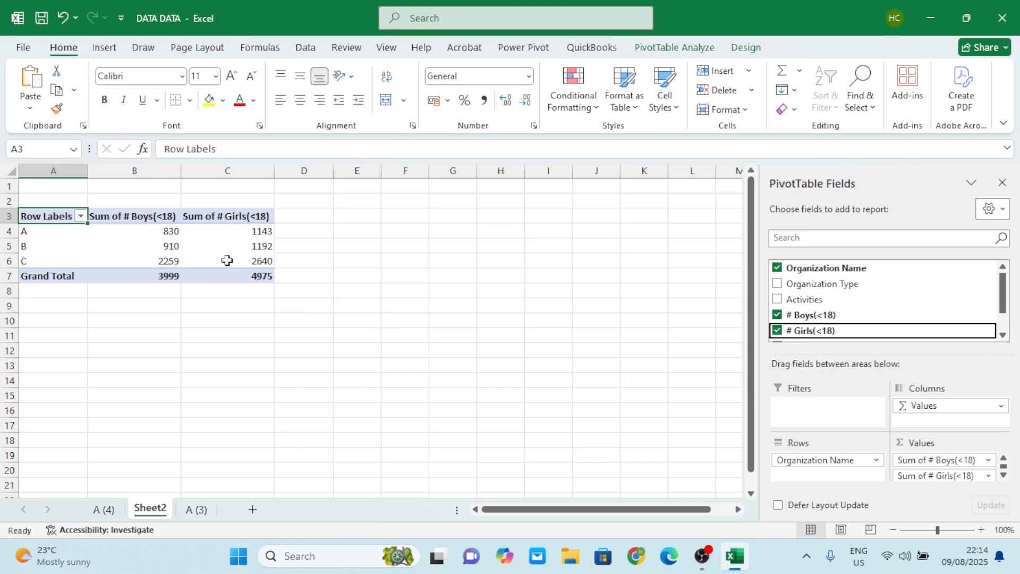
Summarize the # Boys(<18) value field by Average instead of Sum.
{"action": "left_click", "coordinate": [989, 460]}
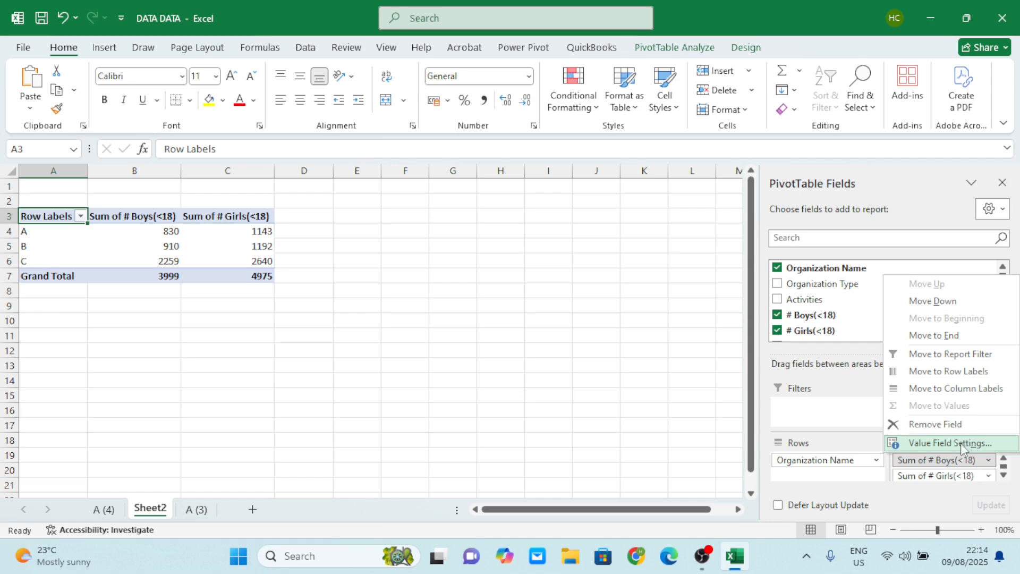
{"action": "left_click", "coordinate": [941, 441]}
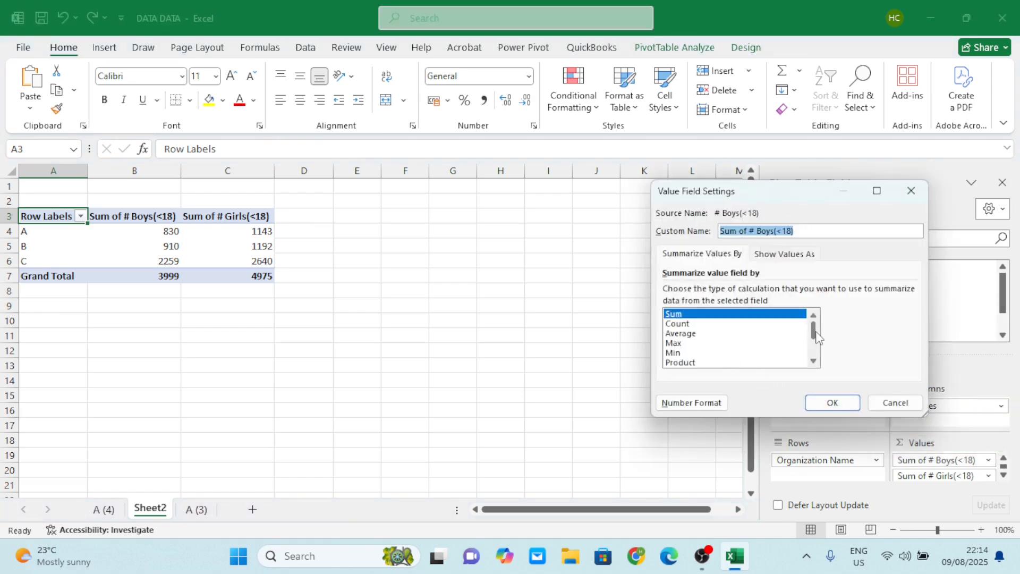
{"action": "mouse_move", "coordinate": [816, 337]}
{"action": "left_mouse_down"}
{"action": "mouse_move", "coordinate": [816, 359]}
{"action": "mouse_move", "coordinate": [818, 326]}
{"action": "left_mouse_up"}
{"action": "left_click", "coordinate": [694, 334]}
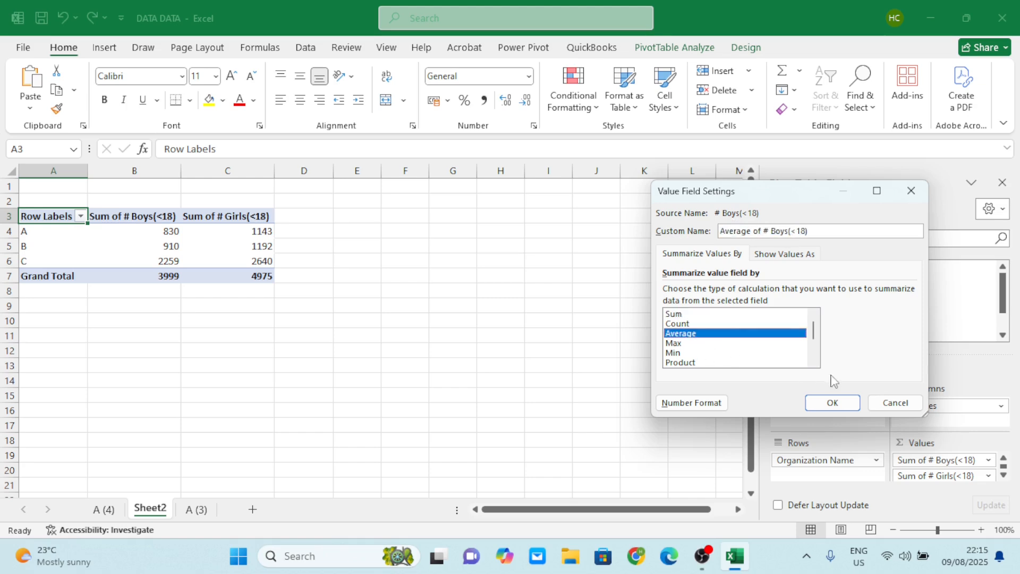
{"action": "left_click", "coordinate": [827, 404]}
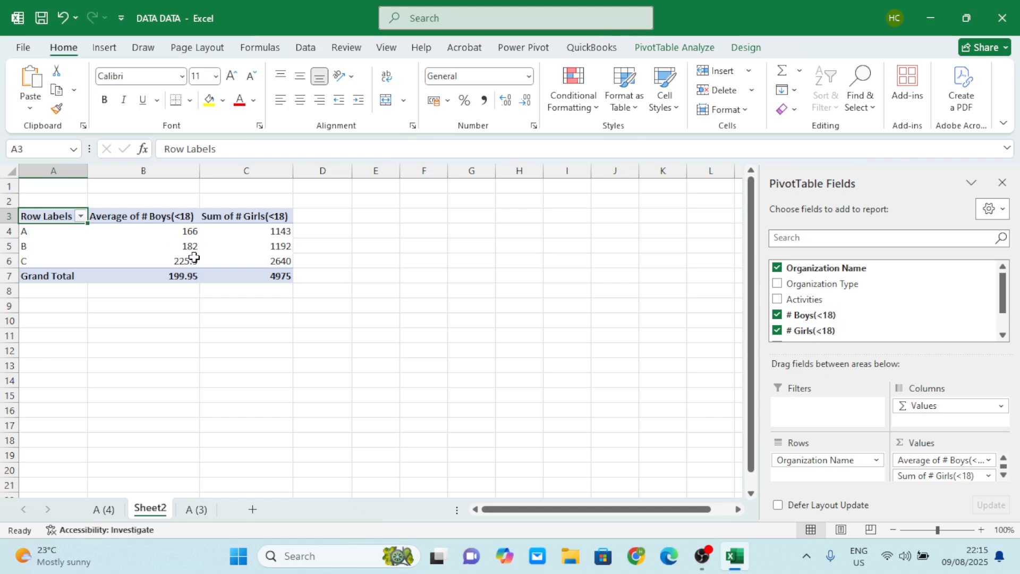
{"action": "mouse_move", "coordinate": [177, 256]}
Summarize the # Girls(<18) value field by Average instead of Sum.
{"action": "left_click", "coordinate": [989, 477]}
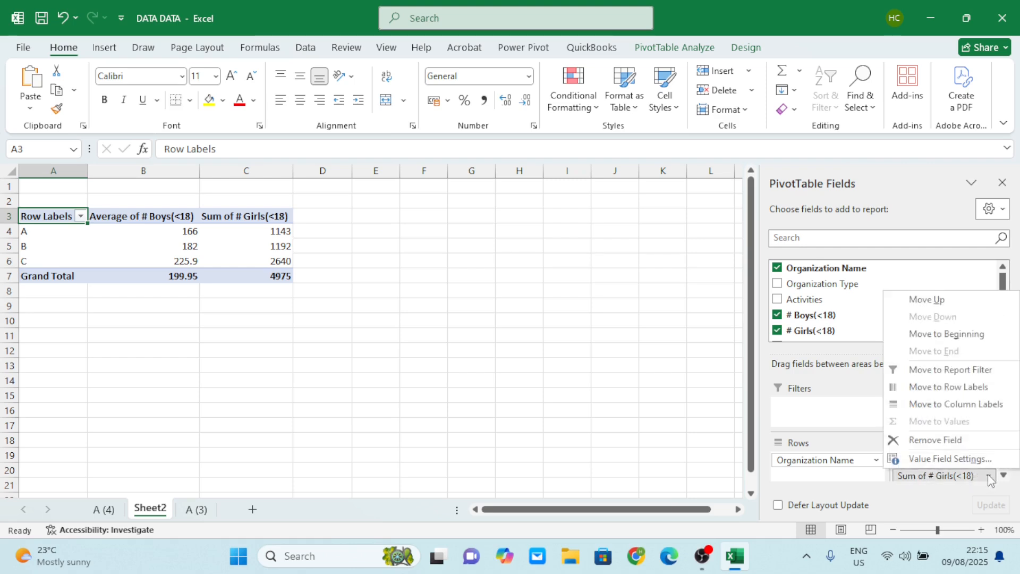
{"action": "left_click", "coordinate": [943, 459]}
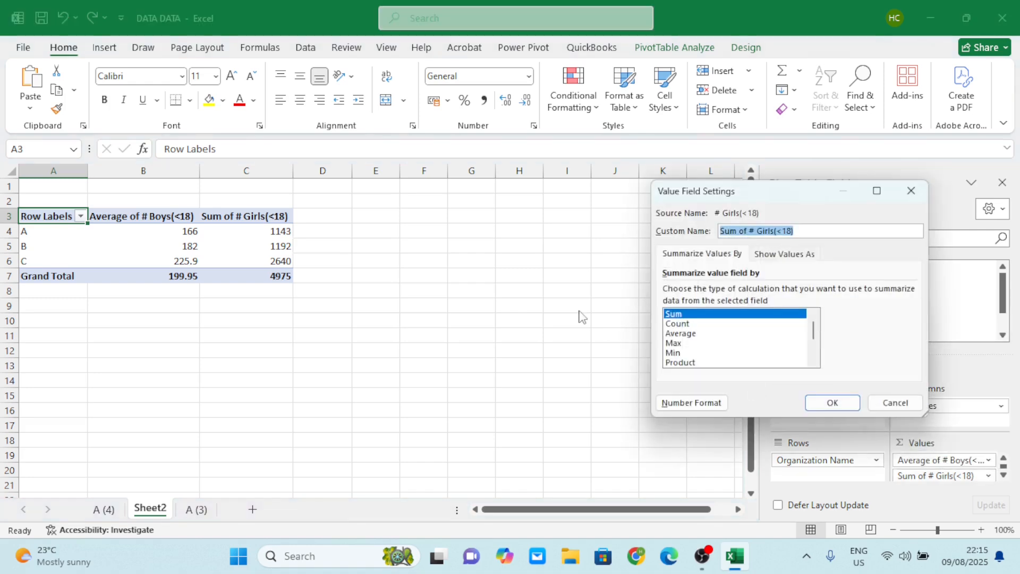
{"action": "left_click", "coordinate": [688, 333]}
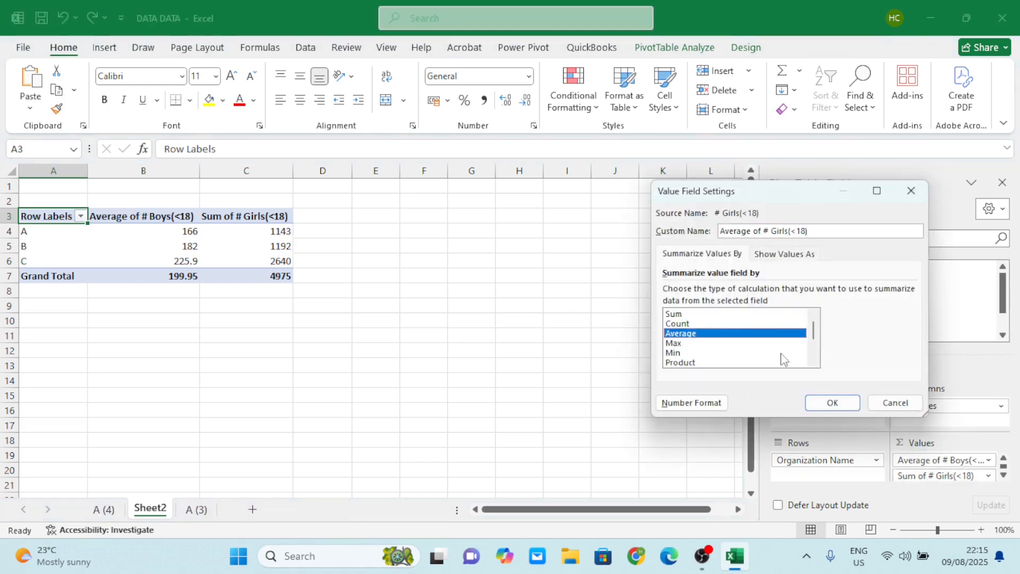
{"action": "left_click", "coordinate": [832, 403]}
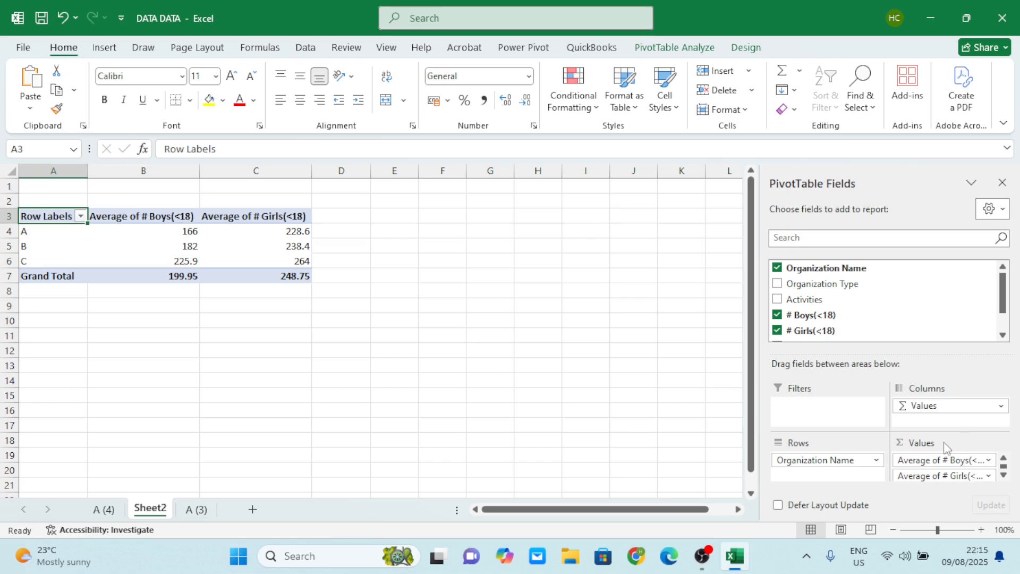
Change the calculation of the # Boys(<18) value field to Max.
{"action": "left_click", "coordinate": [956, 460]}
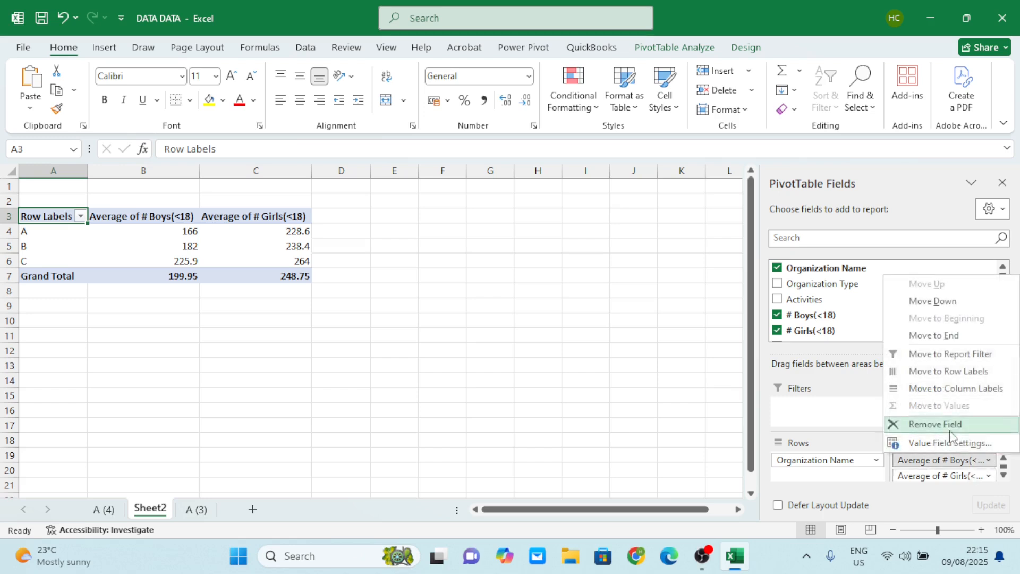
{"action": "left_click", "coordinate": [950, 443]}
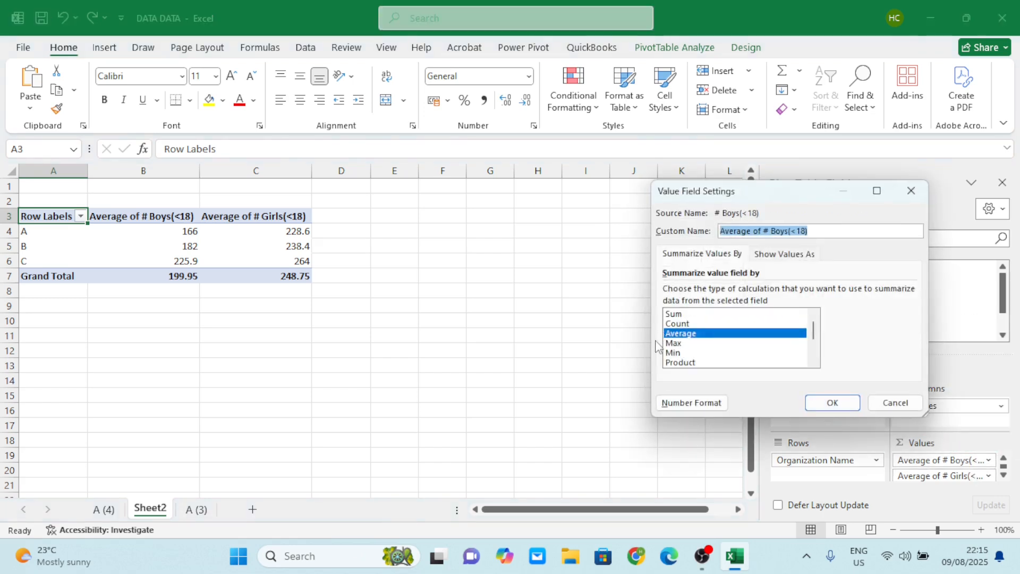
{"action": "left_click", "coordinate": [674, 343]}
{"action": "left_click", "coordinate": [832, 403]}
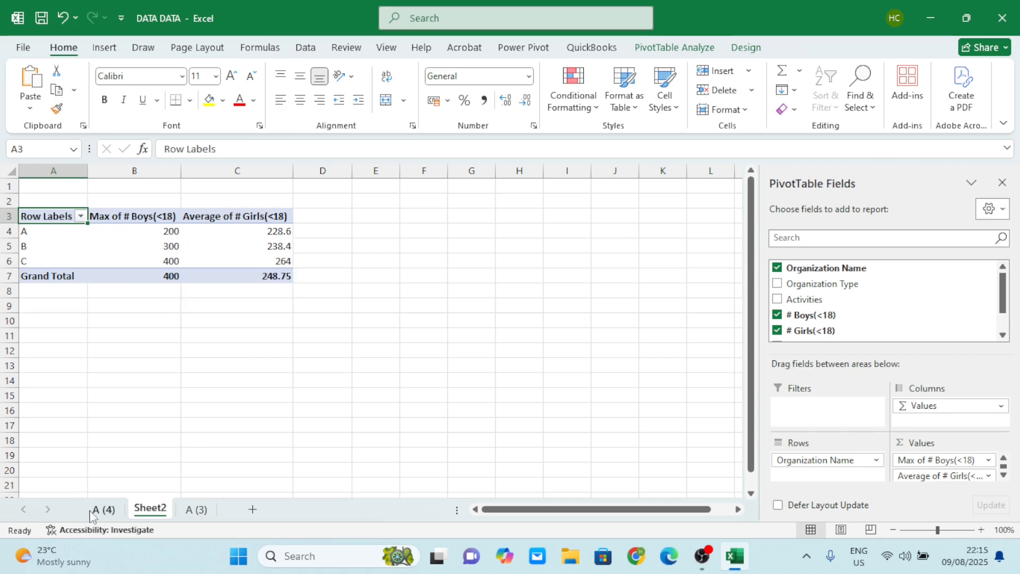
Examine the # Boys(<18) figures of organizations A, B and C on sheet A (3) against the PivotTable's maximum values.
{"action": "left_click", "coordinate": [196, 509]}
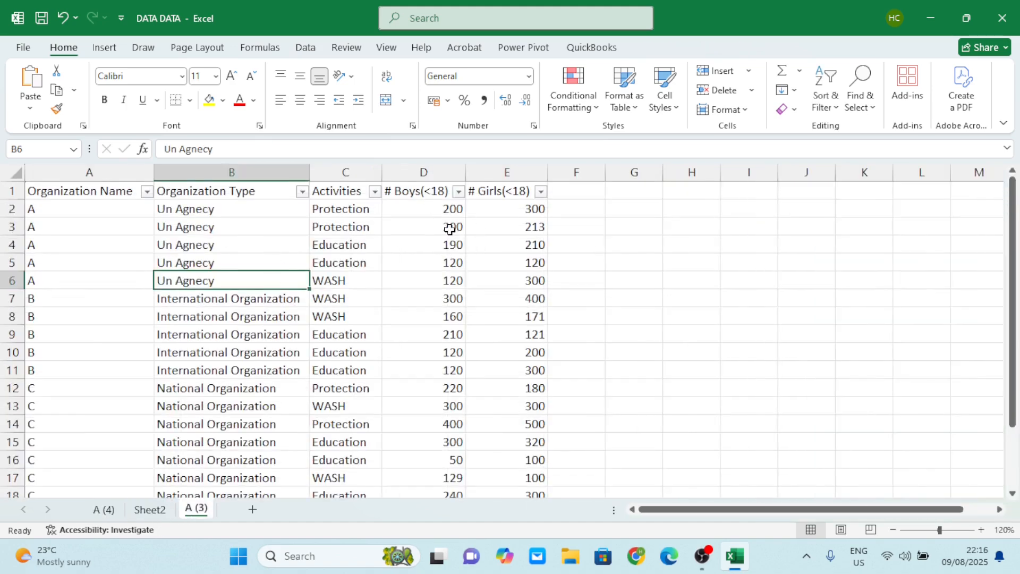
{"action": "left_click", "coordinate": [453, 208]}
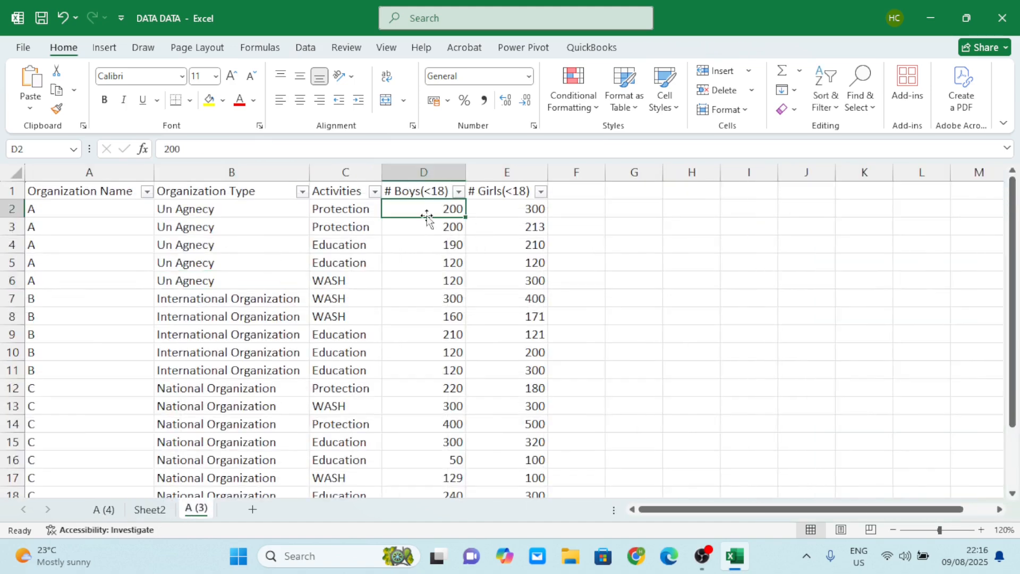
{"action": "left_click", "coordinate": [150, 509]}
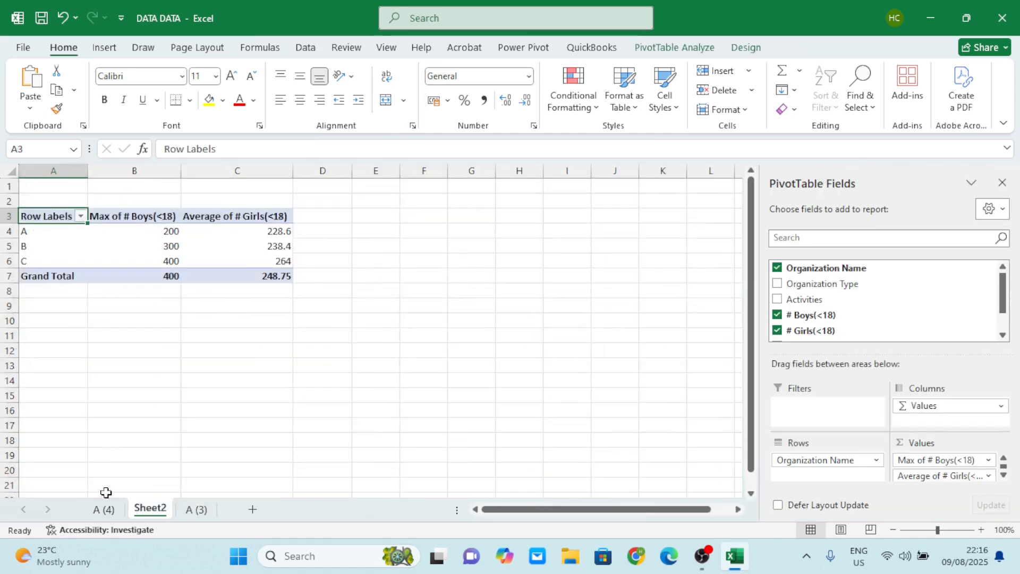
{"action": "left_click", "coordinate": [192, 509]}
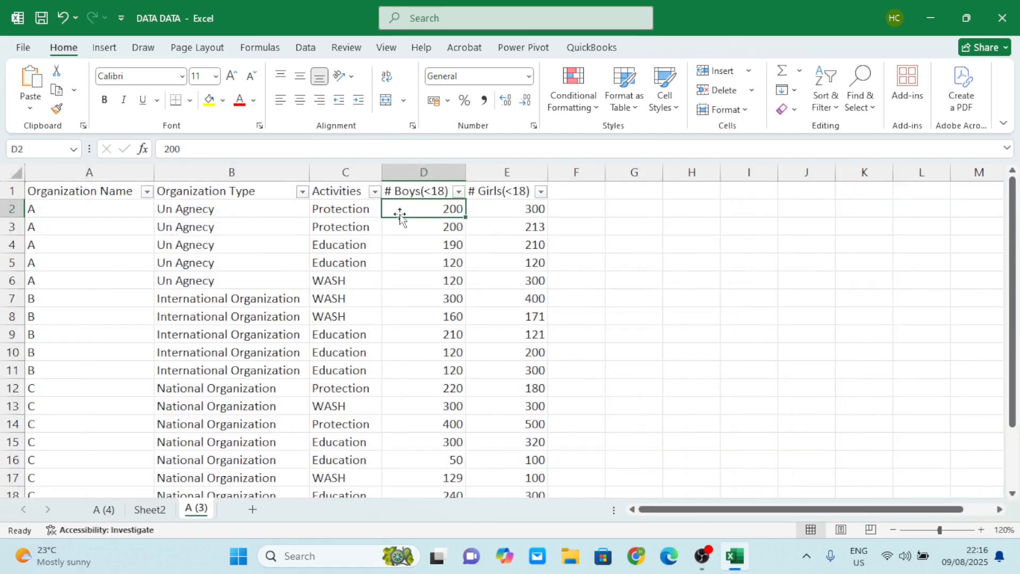
{"action": "left_click", "coordinate": [453, 299]}
{"action": "scroll", "coordinate": [453, 298], "scroll_direction": "down", "scroll_amount": 1}
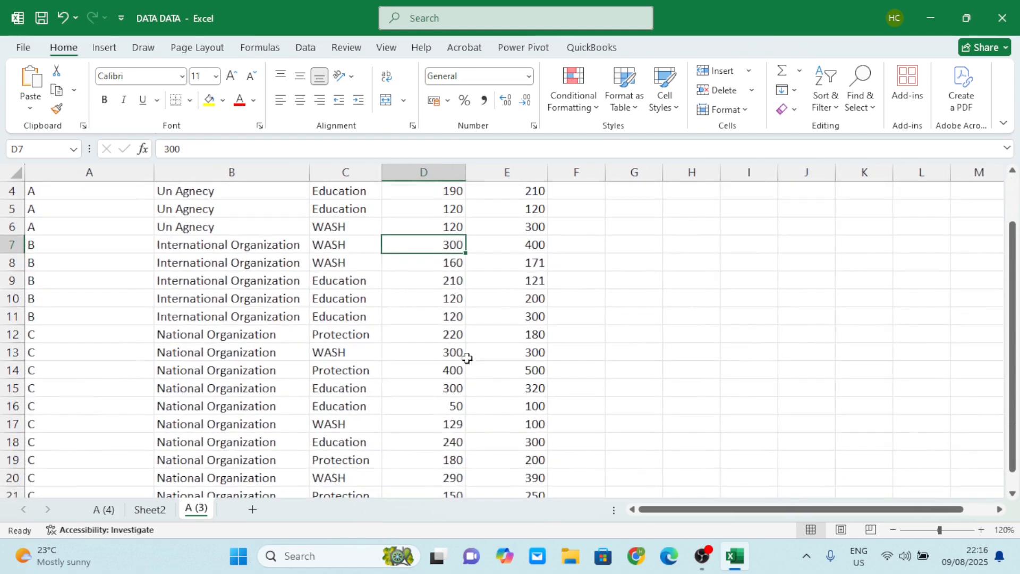
{"action": "left_click", "coordinate": [460, 370]}
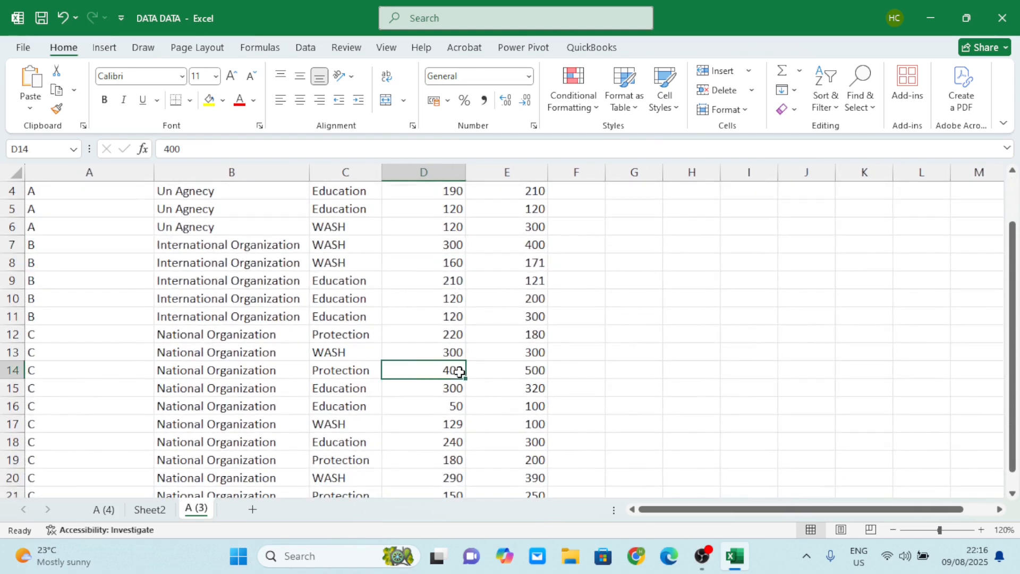
{"action": "left_click", "coordinate": [450, 408]}
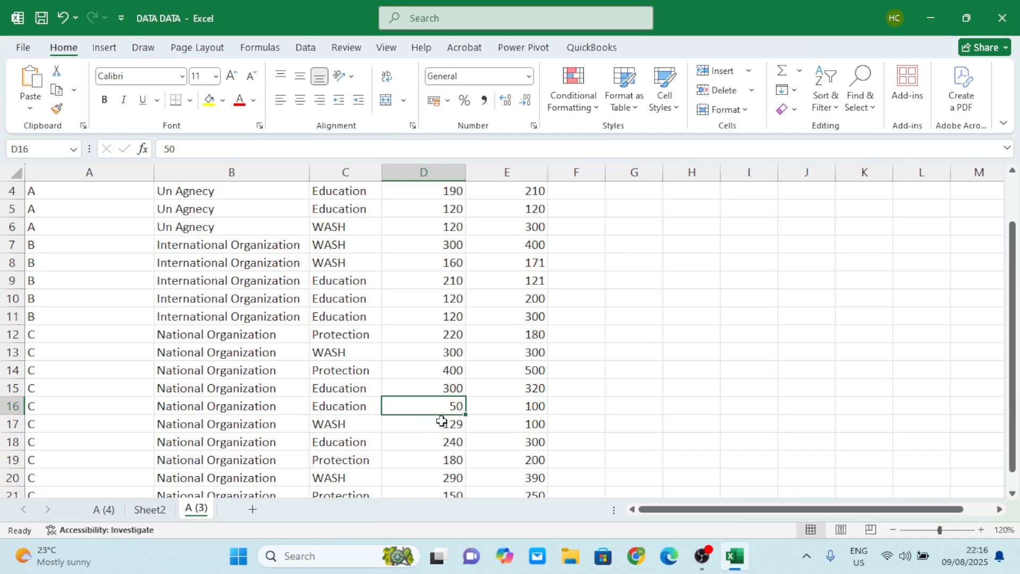
{"action": "left_click", "coordinate": [448, 425]}
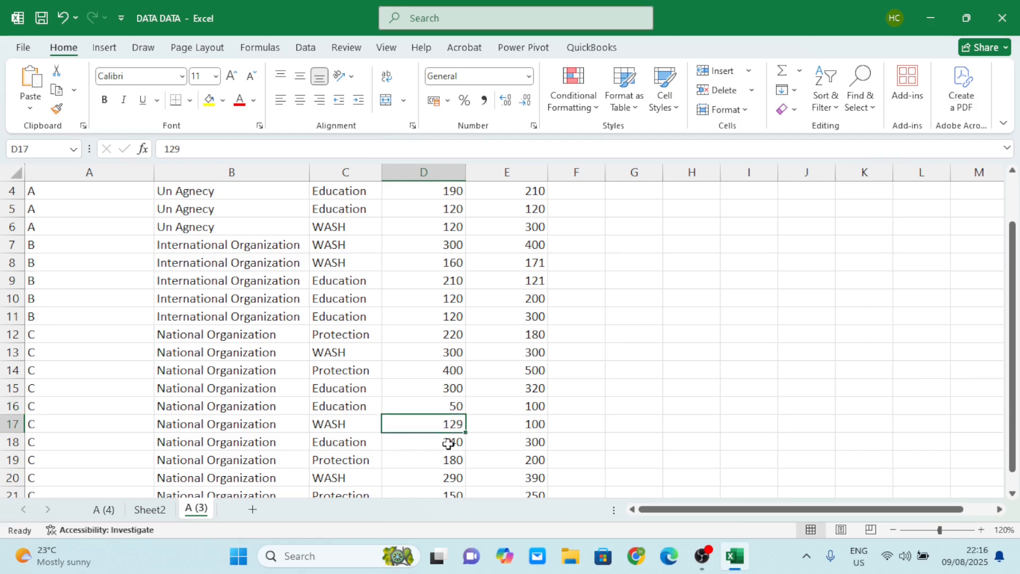
{"action": "left_click", "coordinate": [448, 443]}
{"action": "left_click", "coordinate": [453, 459]}
{"action": "scroll", "coordinate": [453, 460], "scroll_direction": "down", "scroll_amount": 1}
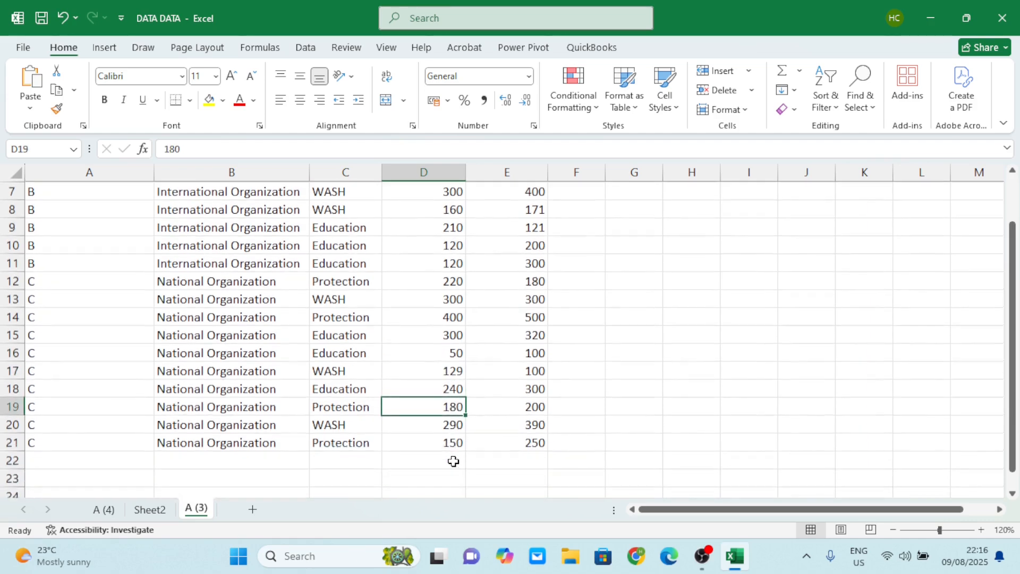
{"action": "scroll", "coordinate": [453, 461], "scroll_direction": "up", "scroll_amount": 2}
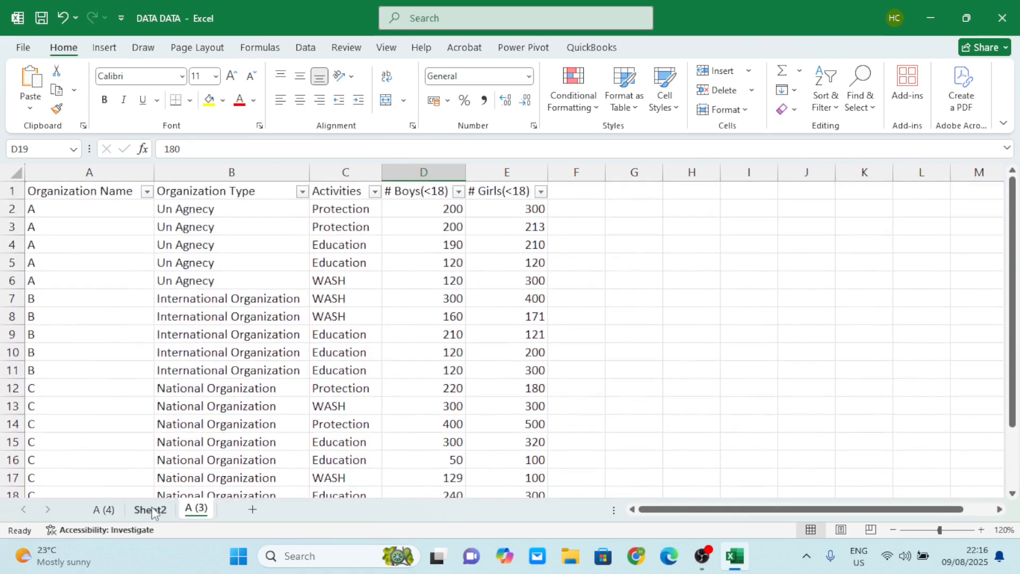
Change the calculation of the # Boys(<18) value field in the Sheet2 PivotTable to Sum.
{"action": "left_click", "coordinate": [151, 509]}
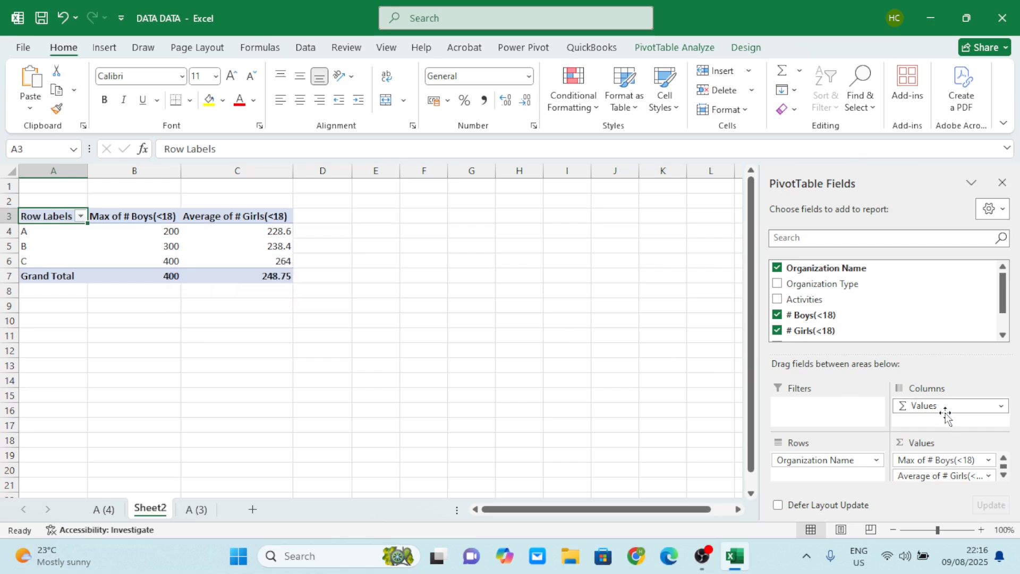
{"action": "left_click", "coordinate": [987, 461]}
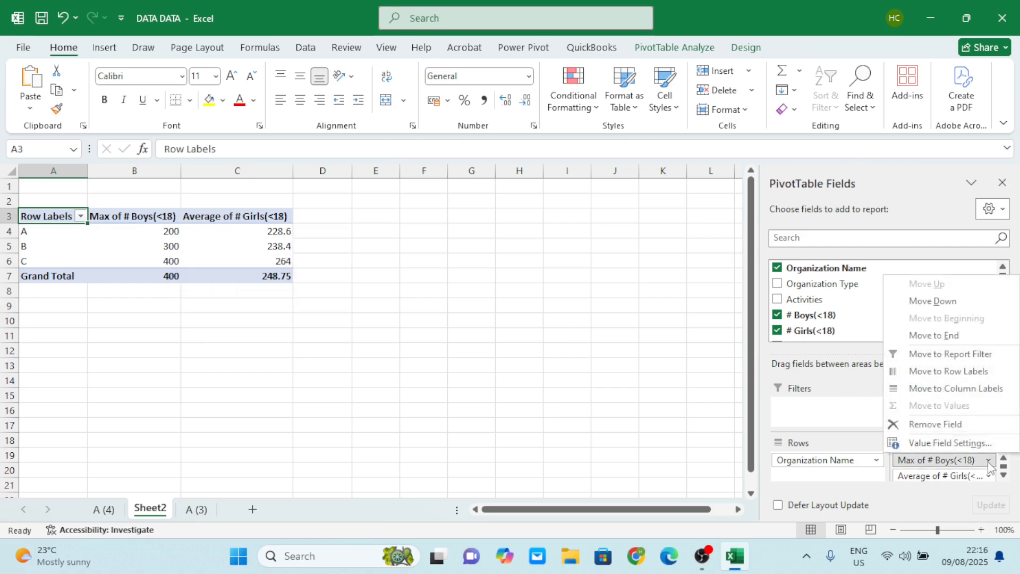
{"action": "left_click", "coordinate": [937, 443]}
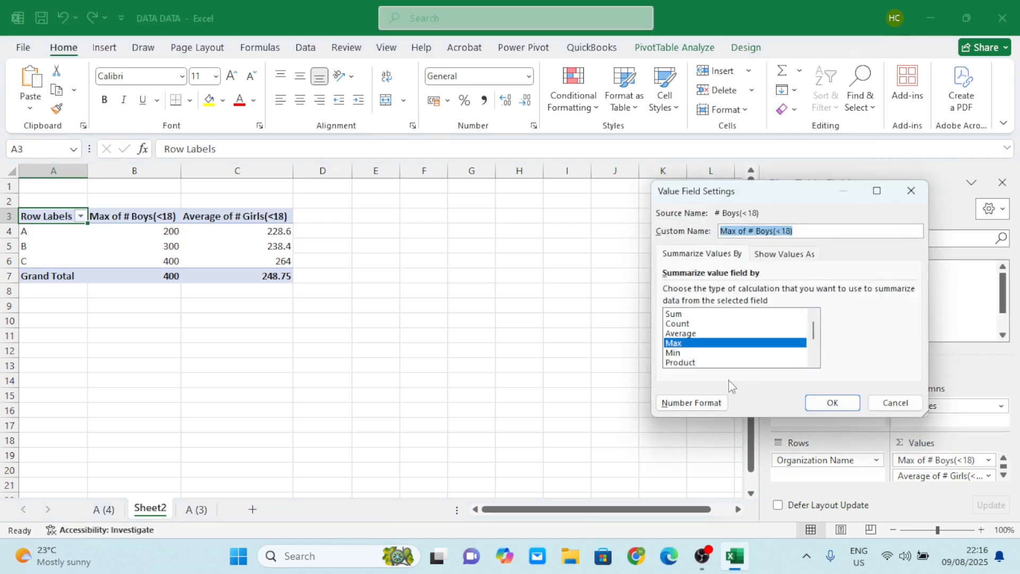
{"action": "left_click", "coordinate": [675, 314]}
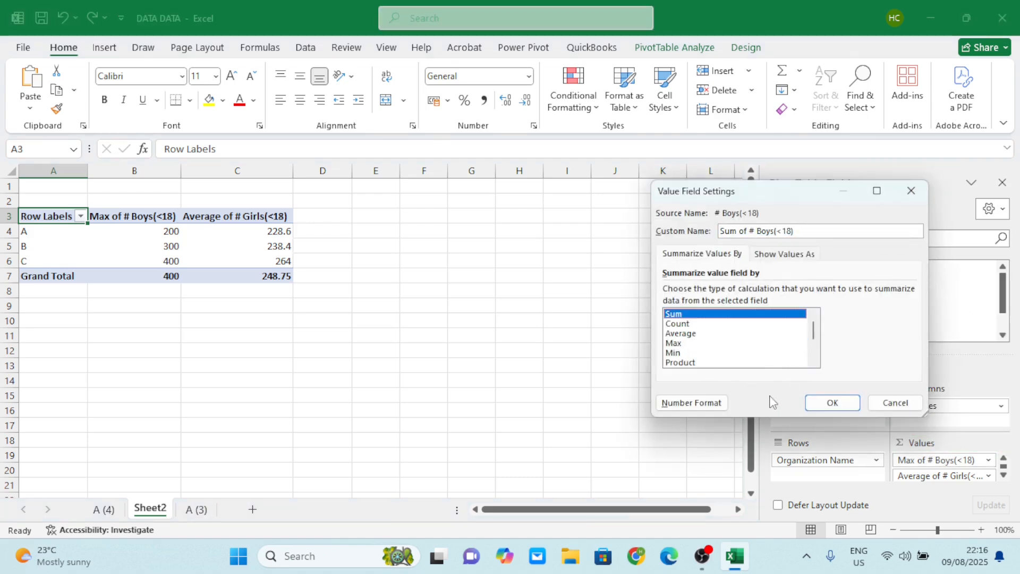
{"action": "left_click", "coordinate": [830, 402]}
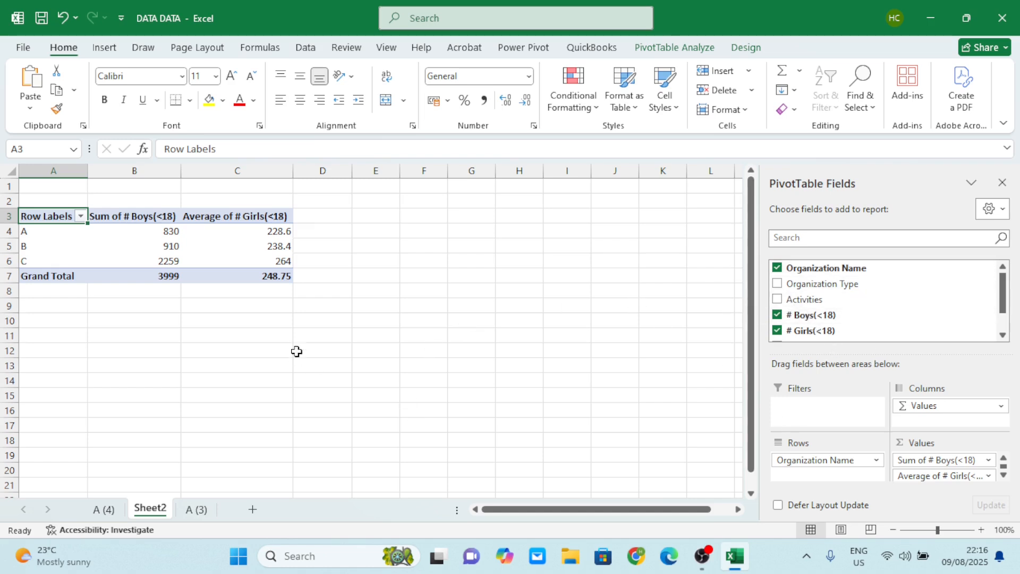
Start a new calculated field in the PivotTable and name it Total Children.
{"action": "left_click", "coordinate": [745, 49]}
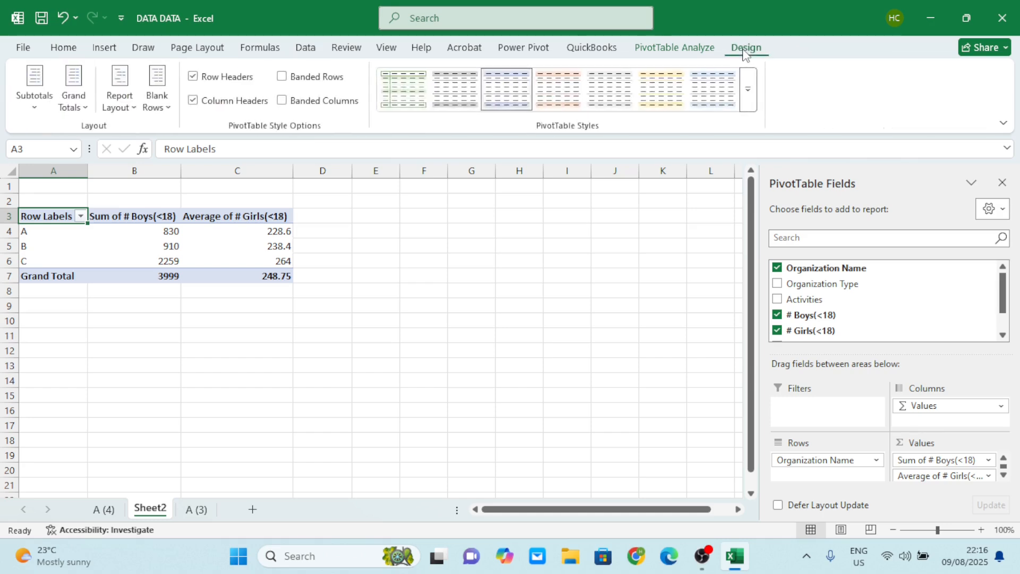
{"action": "left_click", "coordinate": [672, 49]}
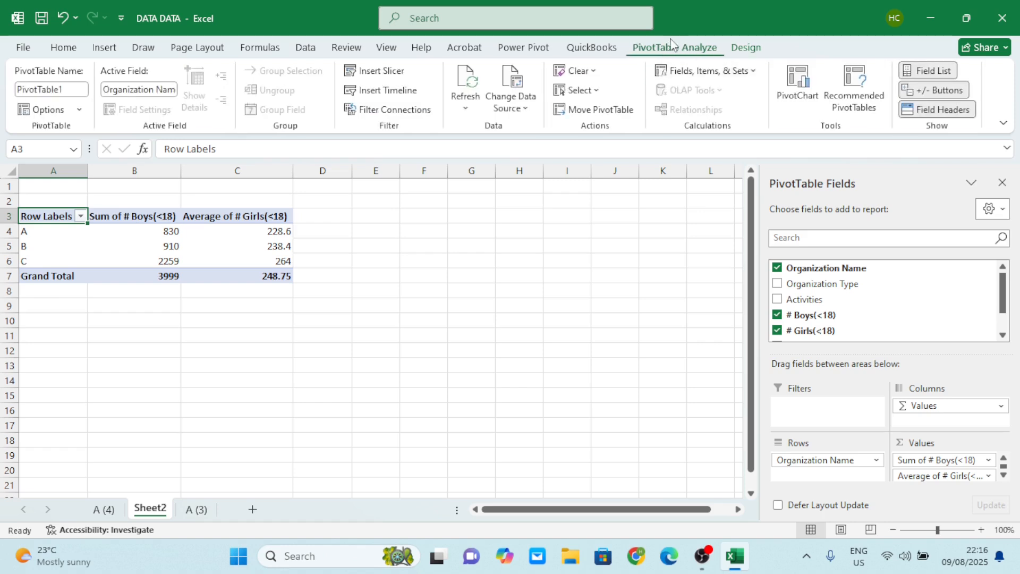
{"action": "left_click", "coordinate": [693, 75]}
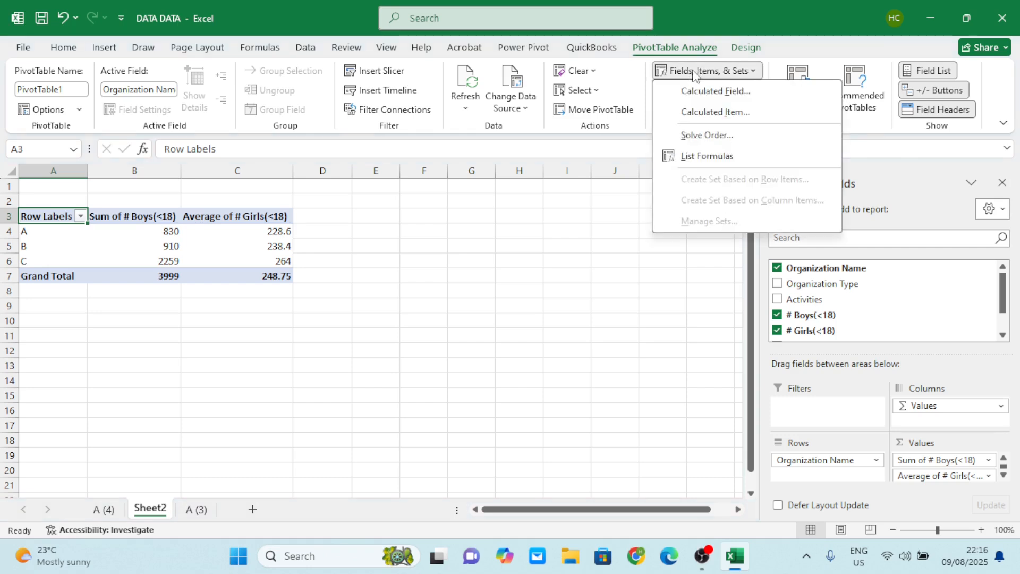
{"action": "left_click", "coordinate": [727, 93]}
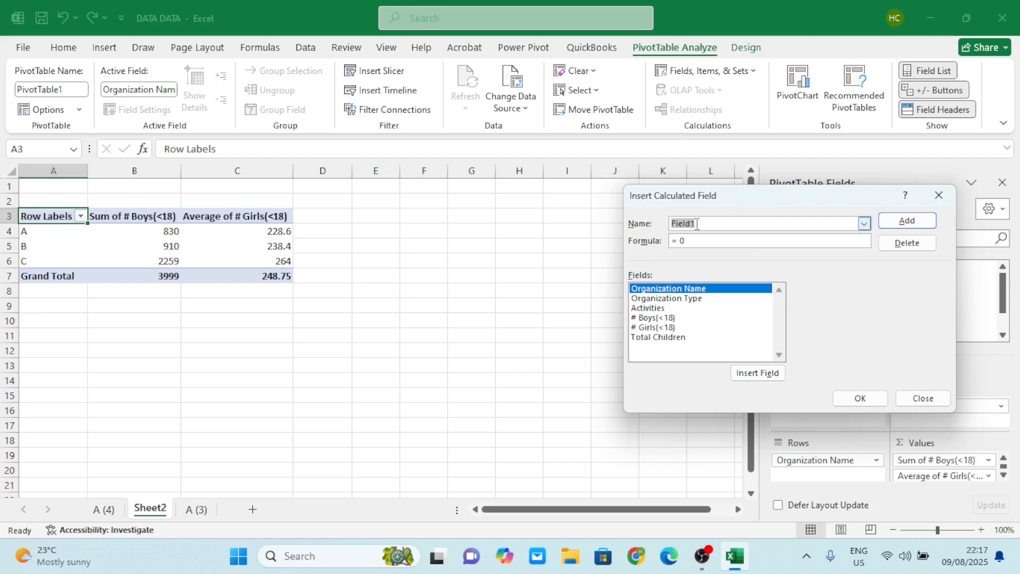
{"action": "type", "text": "Total"}
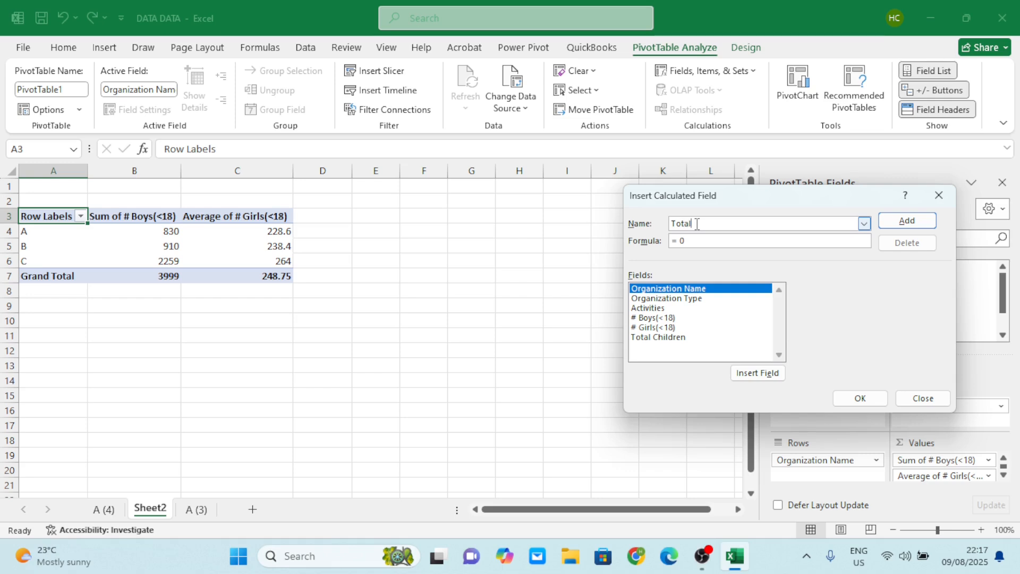
{"action": "type", "text": " Children"}
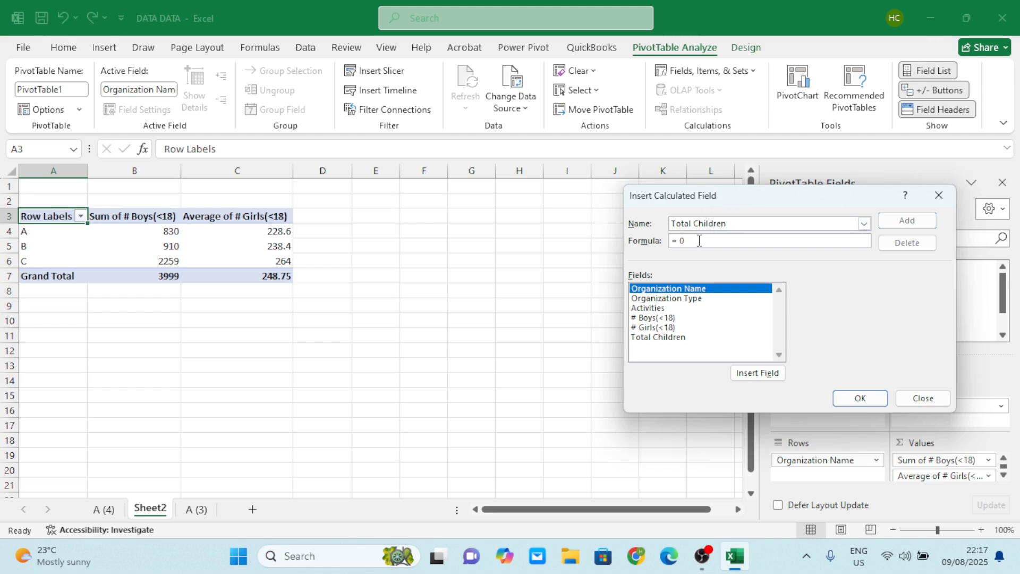
Set the calculated field's formula to '# Boys(<18)' + '# Girls(<18)' and try to create the field.
{"action": "left_click", "coordinate": [658, 318]}
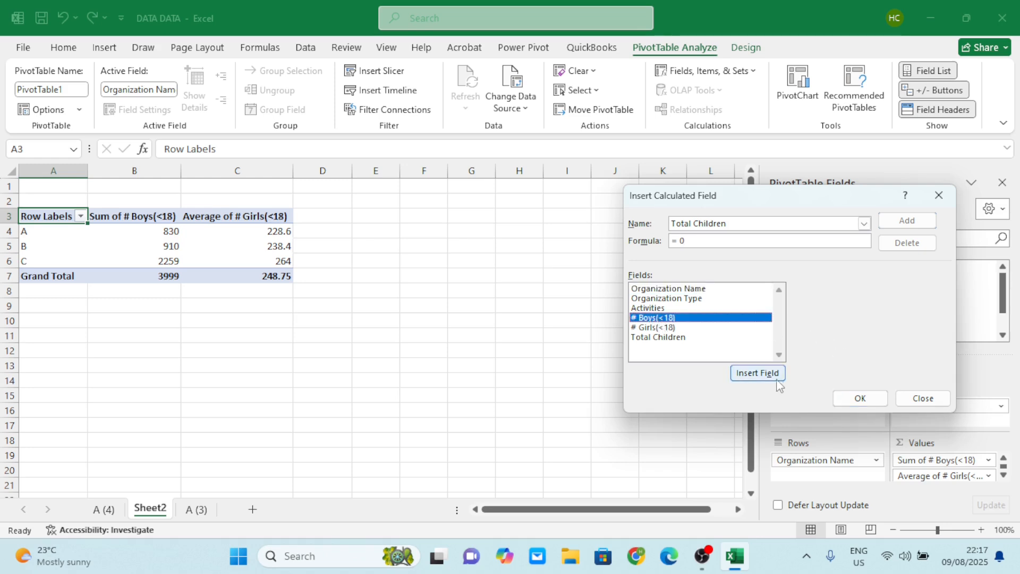
{"action": "left_click", "coordinate": [759, 375]}
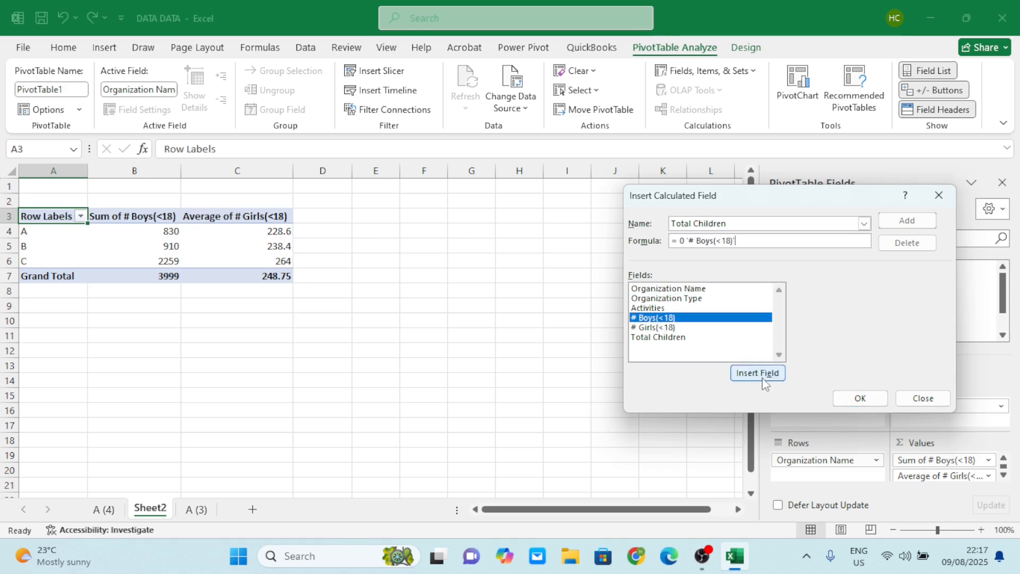
{"action": "left_click", "coordinate": [685, 237]}
{"action": "key", "text": "BackSpace"}
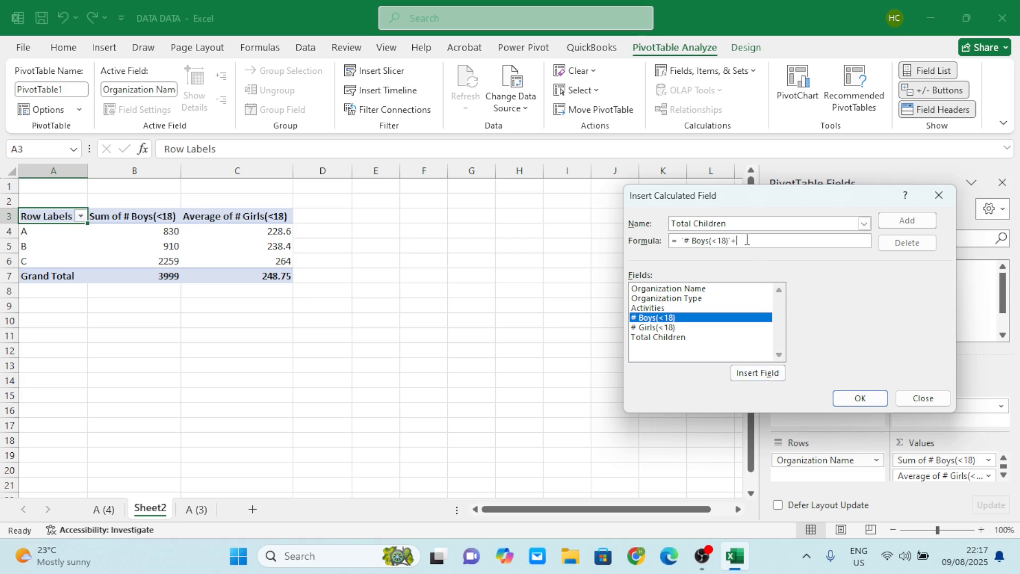
{"action": "left_click", "coordinate": [653, 329]}
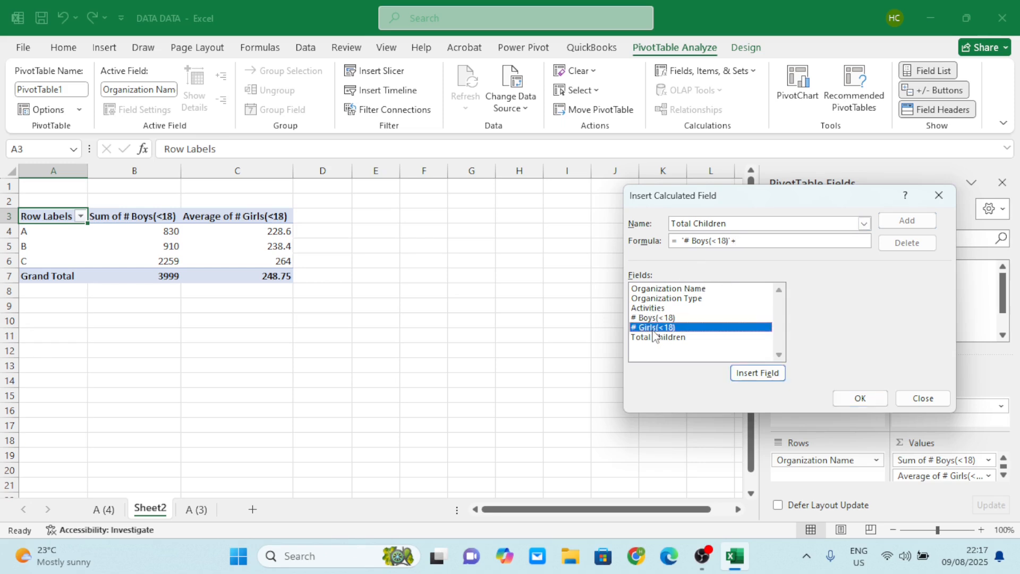
{"action": "left_click", "coordinate": [765, 374]}
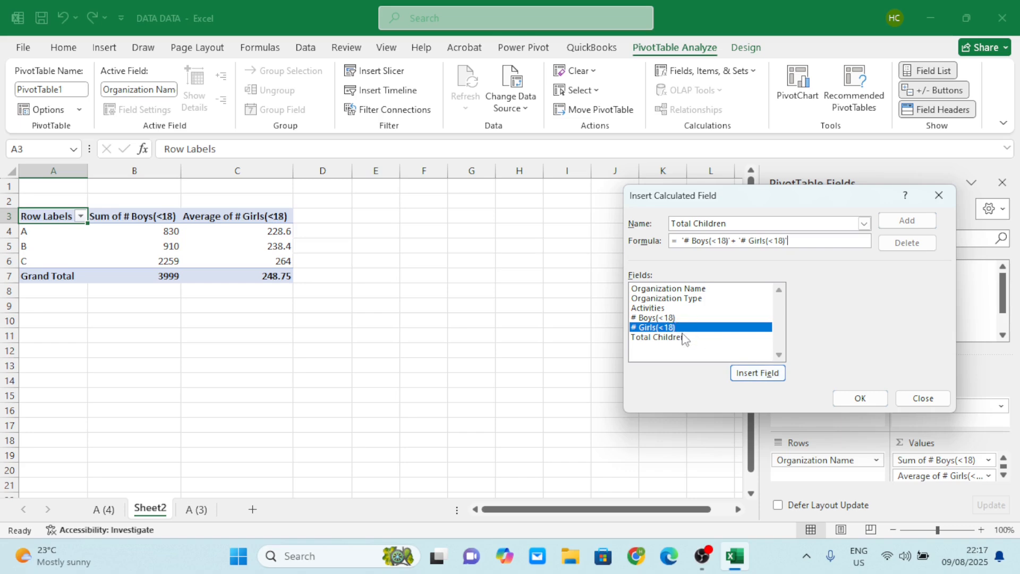
{"action": "left_click", "coordinate": [865, 404]}
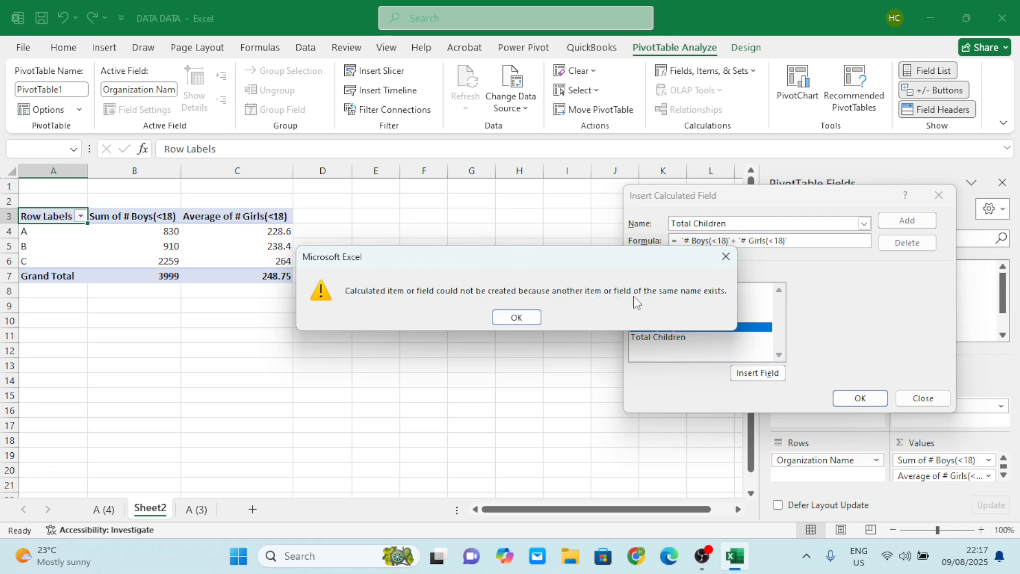
{"action": "left_click", "coordinate": [517, 317]}
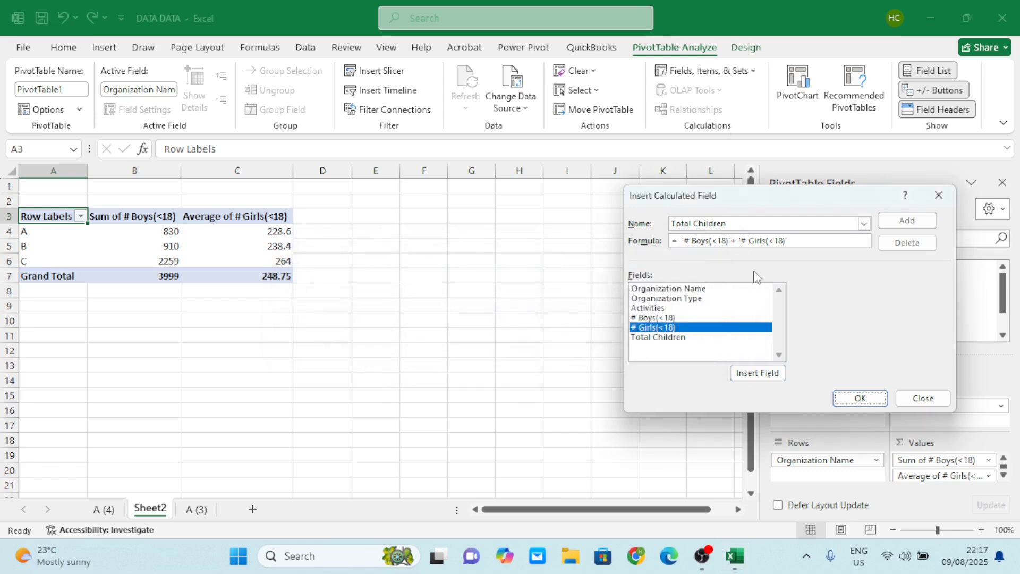
Rename the calculated field as Total Childrens and add it to the PivotTable.
{"action": "left_click", "coordinate": [730, 223]}
{"action": "type", "text": "s"}
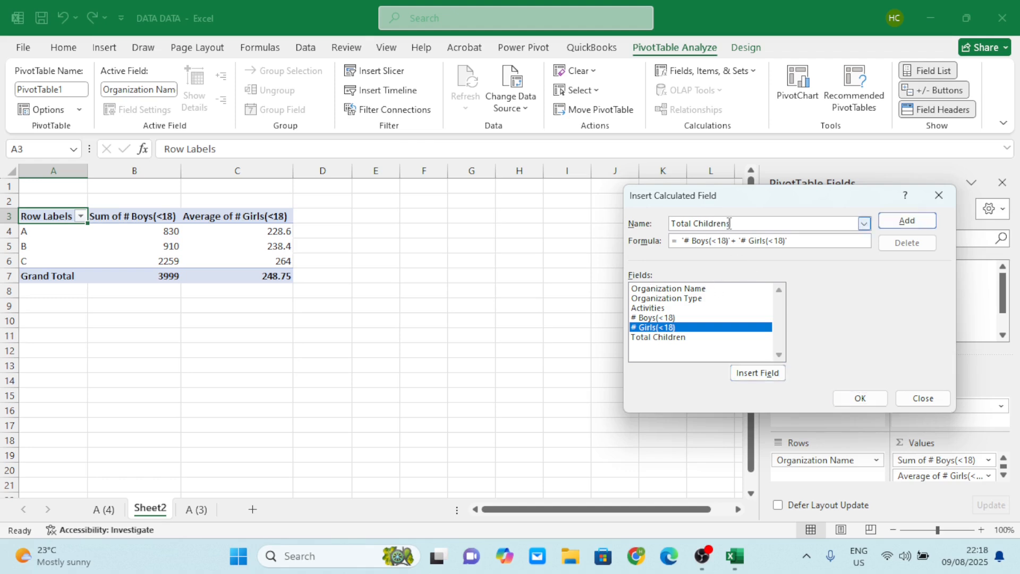
{"action": "left_click", "coordinate": [852, 400]}
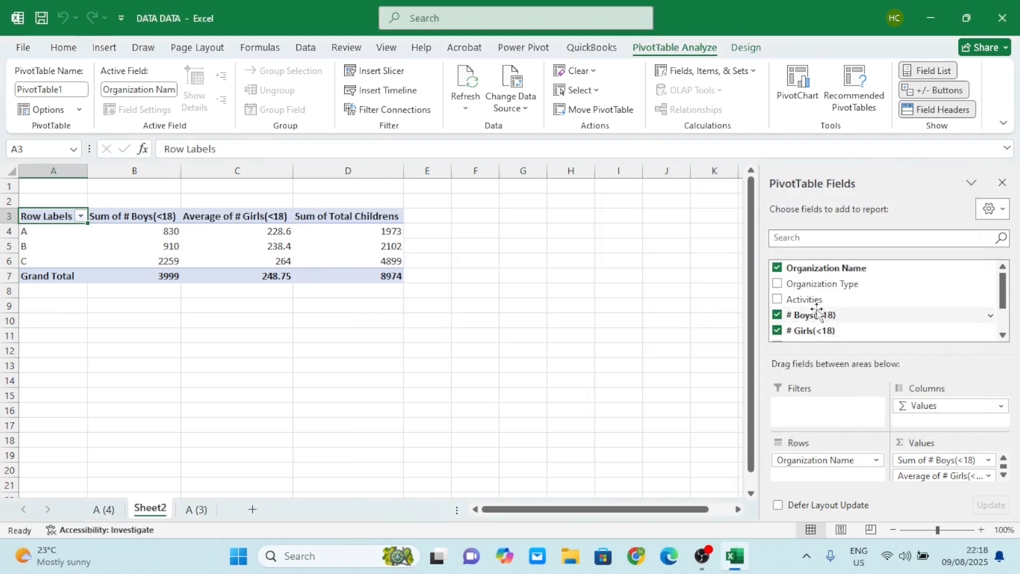
{"action": "scroll", "coordinate": [838, 307], "scroll_direction": "down", "scroll_amount": 2}
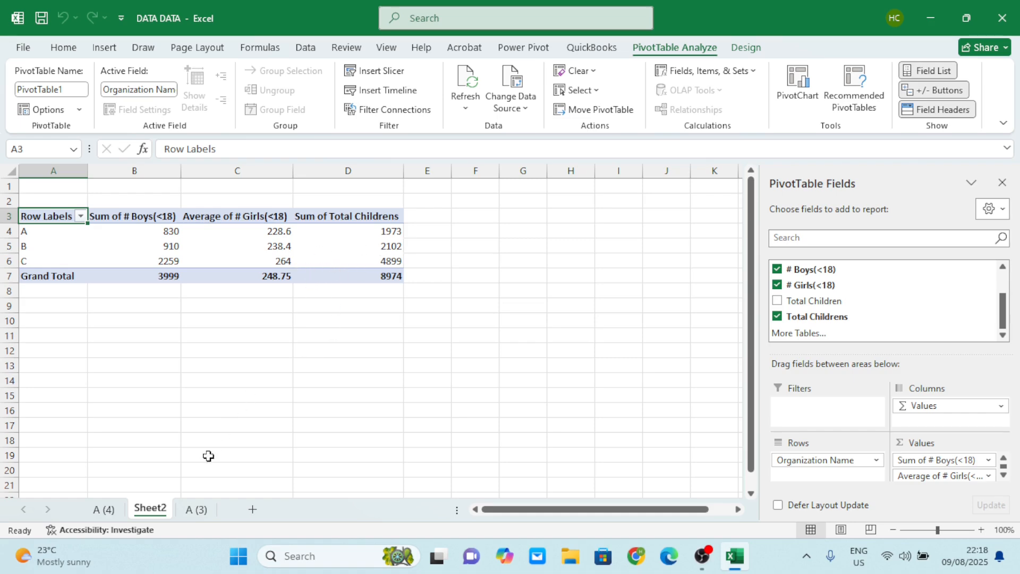
Create a second PivotTable from the organization data on sheet A (3), placed on a new worksheet.
{"action": "left_click", "coordinate": [196, 509]}
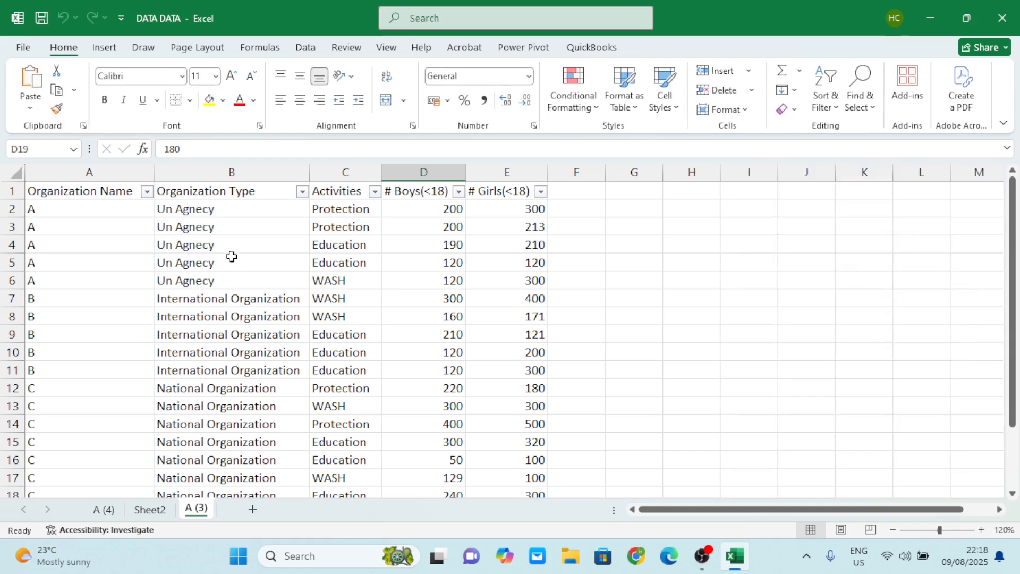
{"action": "left_click", "coordinate": [154, 510]}
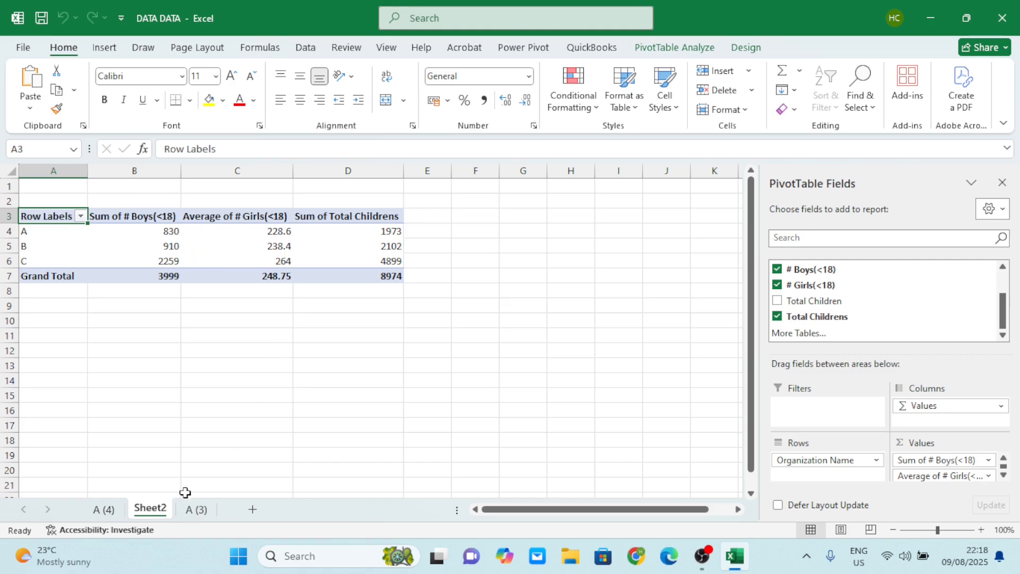
{"action": "left_click", "coordinate": [194, 510]}
{"action": "left_click", "coordinate": [222, 336]}
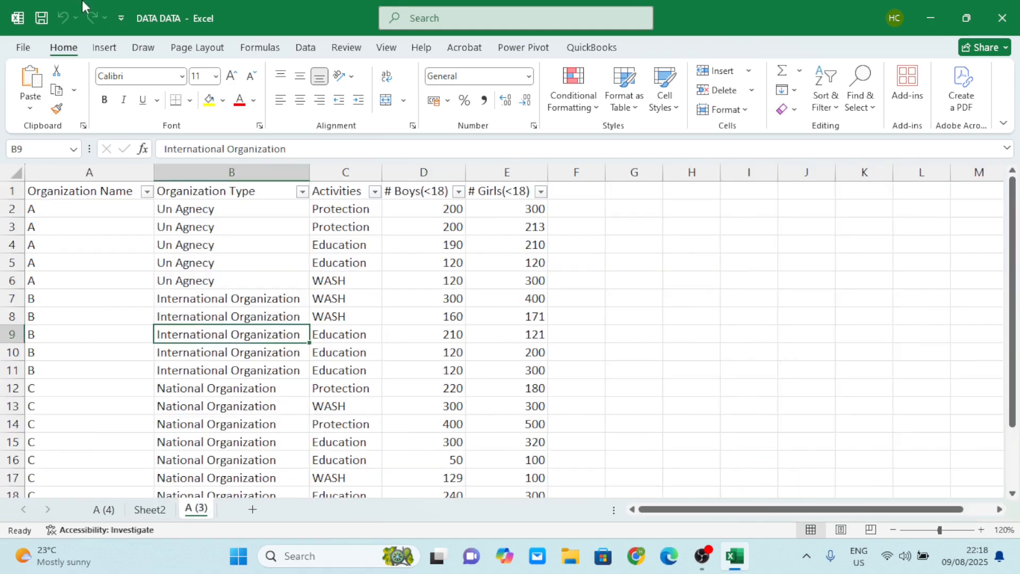
{"action": "left_click", "coordinate": [104, 47]}
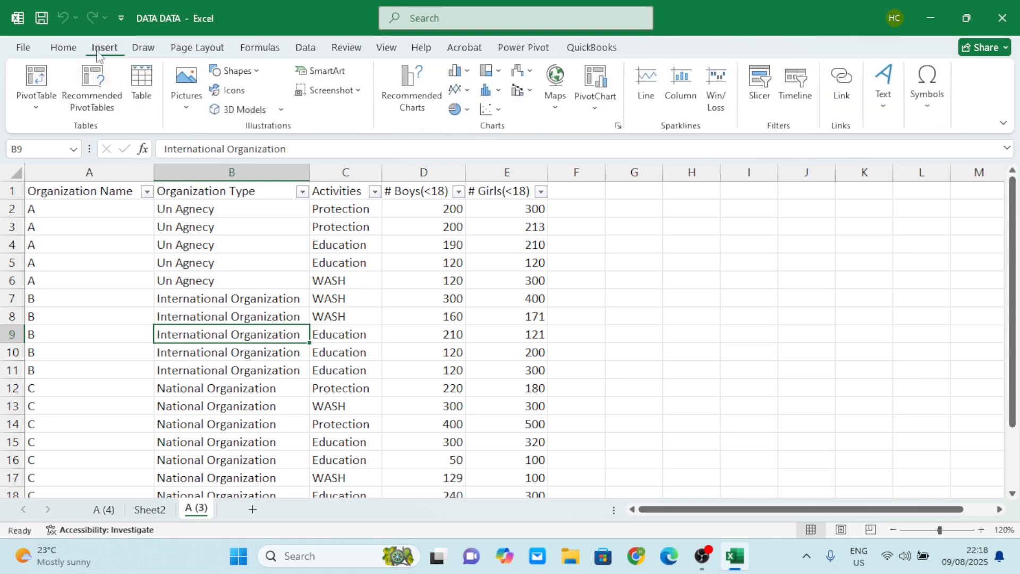
{"action": "left_click", "coordinate": [36, 103]}
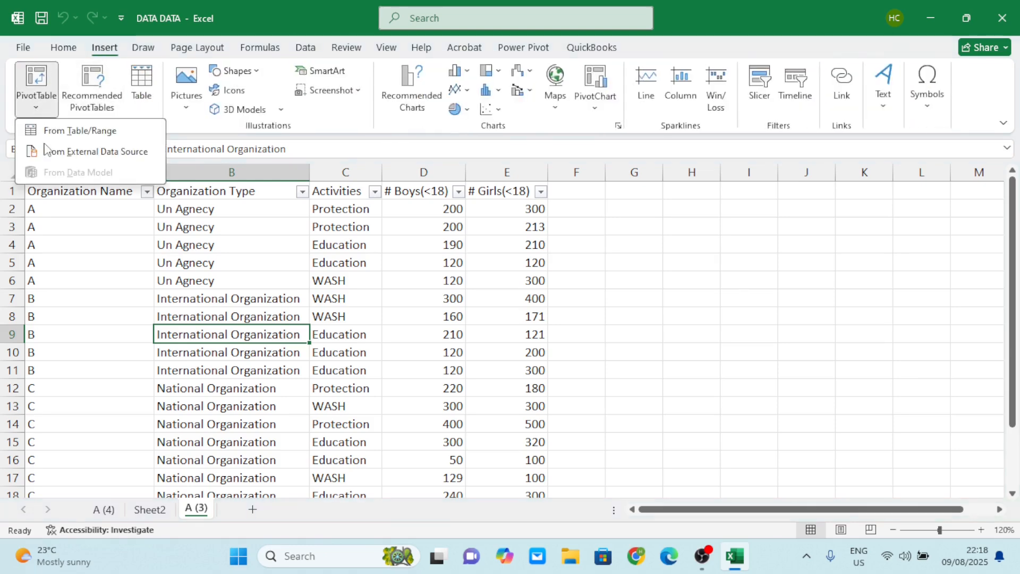
{"action": "left_click", "coordinate": [80, 130]}
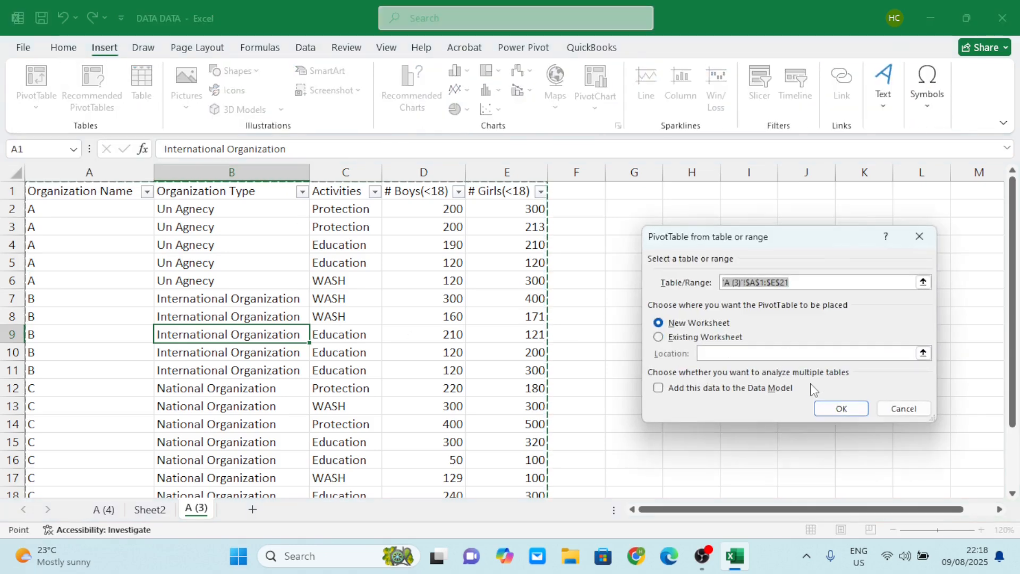
{"action": "left_click", "coordinate": [840, 409]}
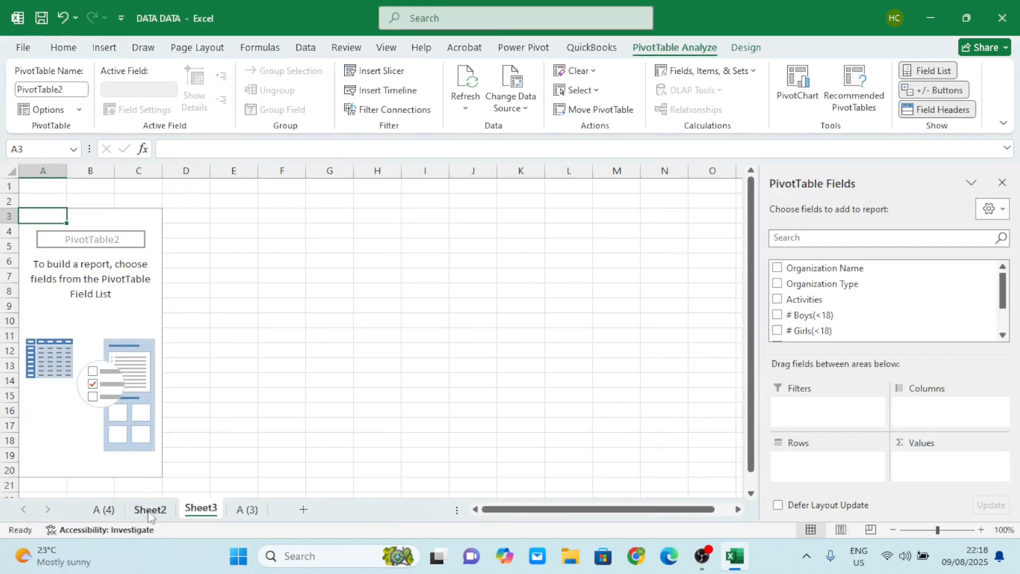
Rename the Sheet2 worksheet as Org and go to Sheet3.
{"action": "double_click", "coordinate": [150, 510]}
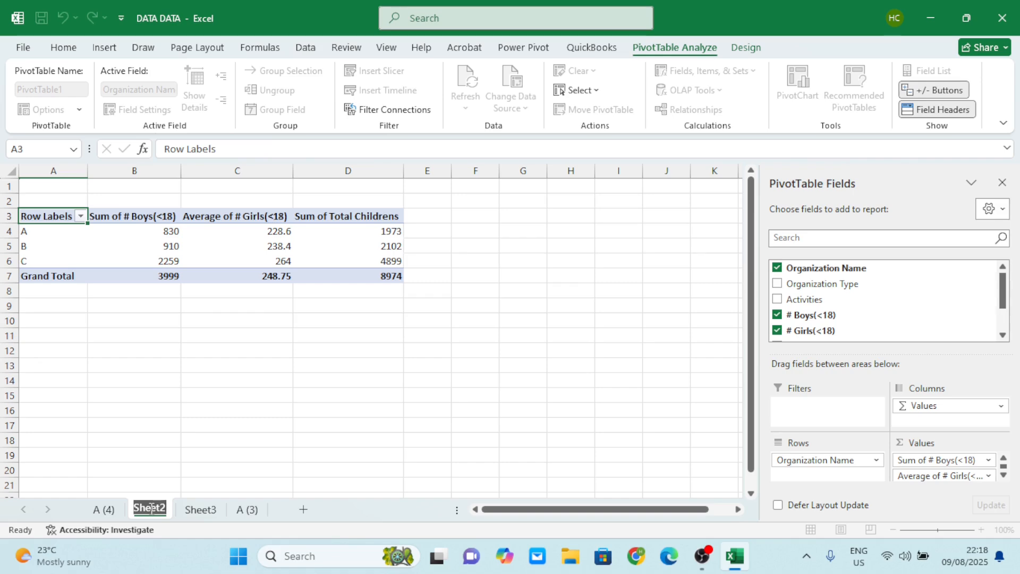
{"action": "type", "text": "Org"}
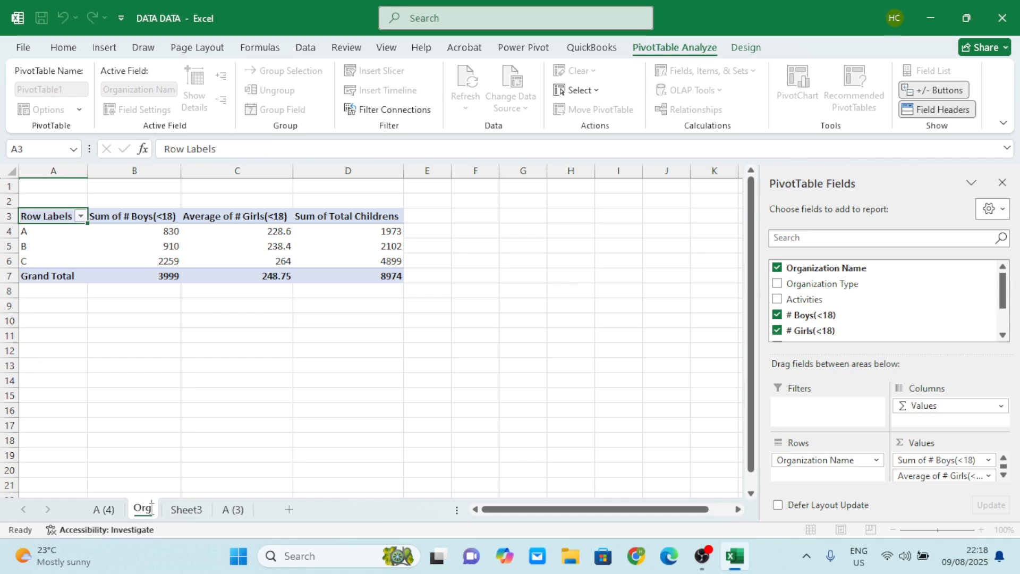
{"action": "left_click", "coordinate": [187, 508]}
Set Organization Type as the rows of the Sheet3 PivotTable, with # Boys(<18) and # Girls(<18) as values.
{"action": "left_click", "coordinate": [87, 311]}
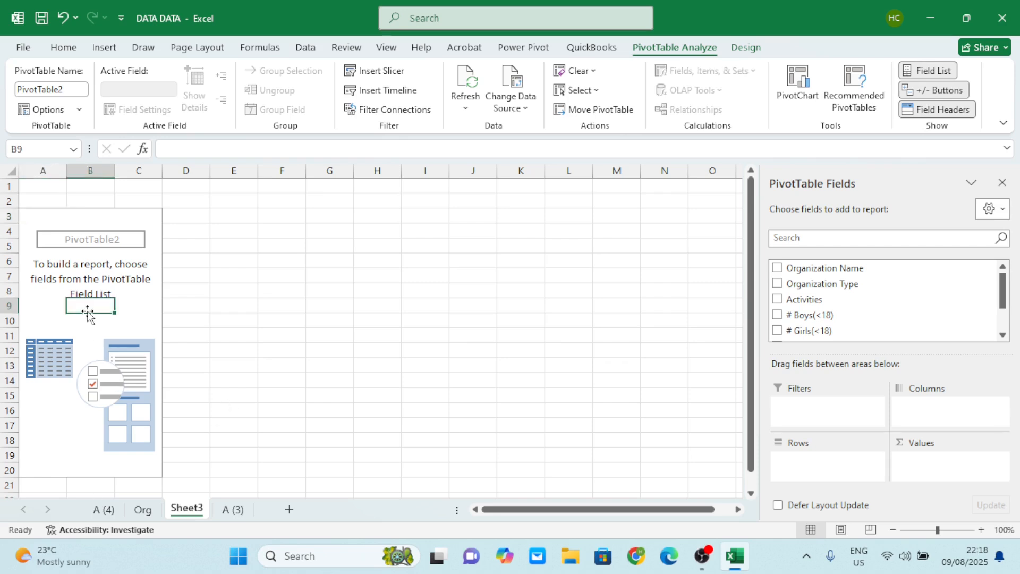
{"action": "left_click_drag", "start_coordinate": [828, 284], "coordinate": [828, 467]}
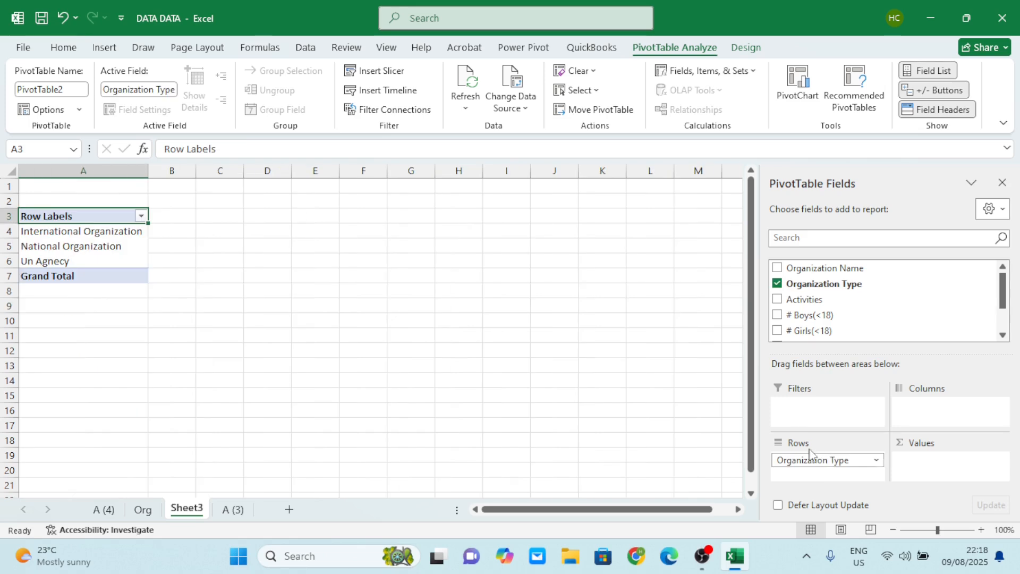
{"action": "left_click_drag", "start_coordinate": [823, 319], "coordinate": [934, 457]}
{"action": "left_click_drag", "start_coordinate": [790, 332], "coordinate": [944, 474]}
Add the Total Childrens calculated field to the PivotTable's values alongside the boys and girls fields.
{"action": "scroll", "coordinate": [828, 313], "scroll_direction": "down", "scroll_amount": 2}
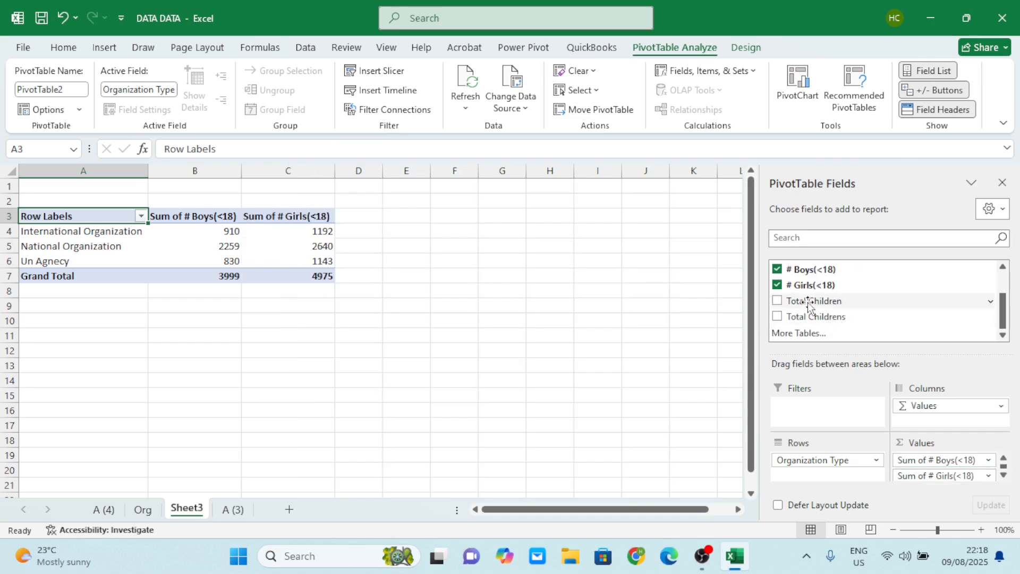
{"action": "left_click_drag", "start_coordinate": [795, 299], "coordinate": [930, 483]}
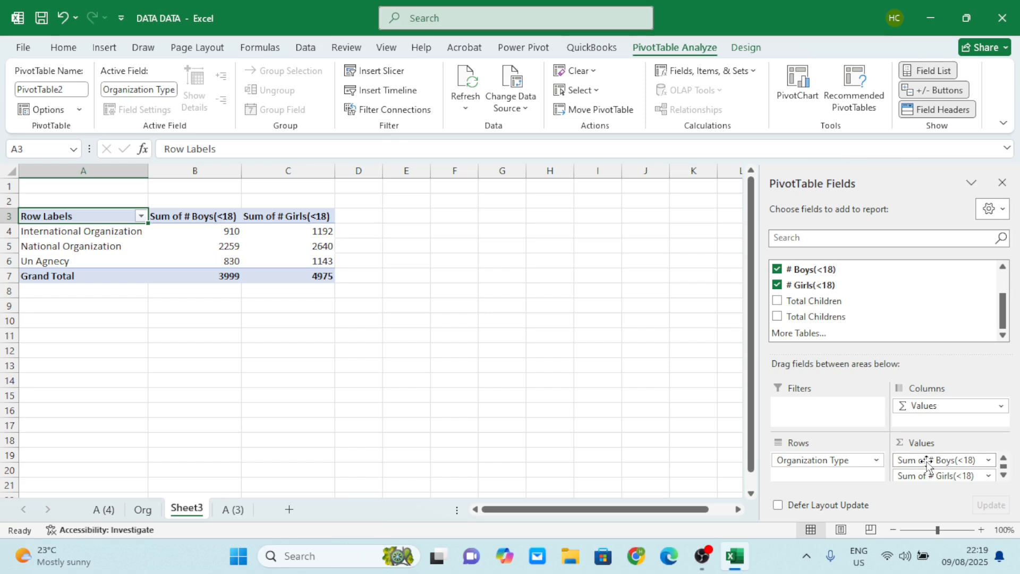
{"action": "scroll", "coordinate": [926, 464], "scroll_direction": "down", "scroll_amount": 1}
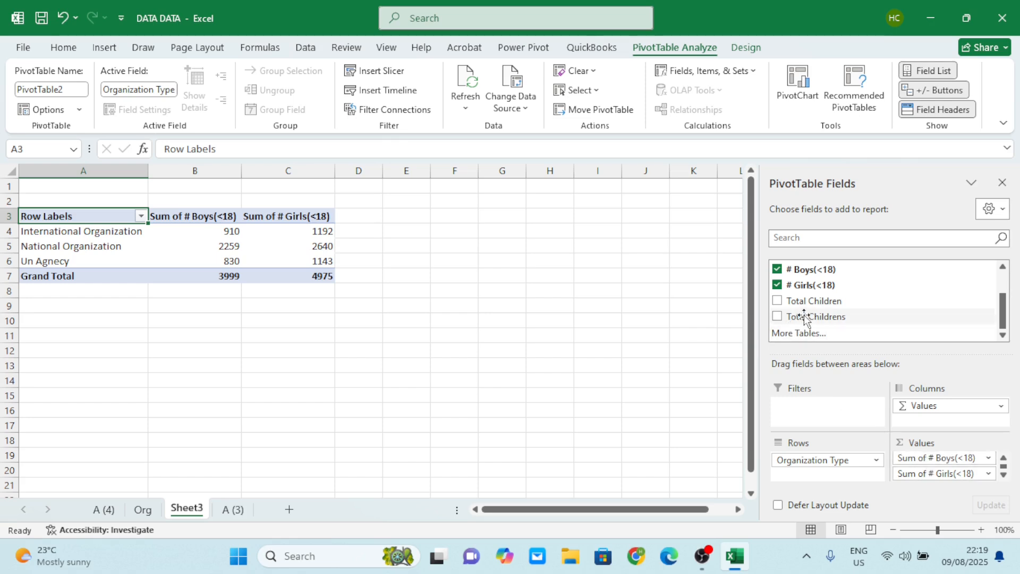
{"action": "left_click_drag", "start_coordinate": [799, 322], "coordinate": [934, 476]}
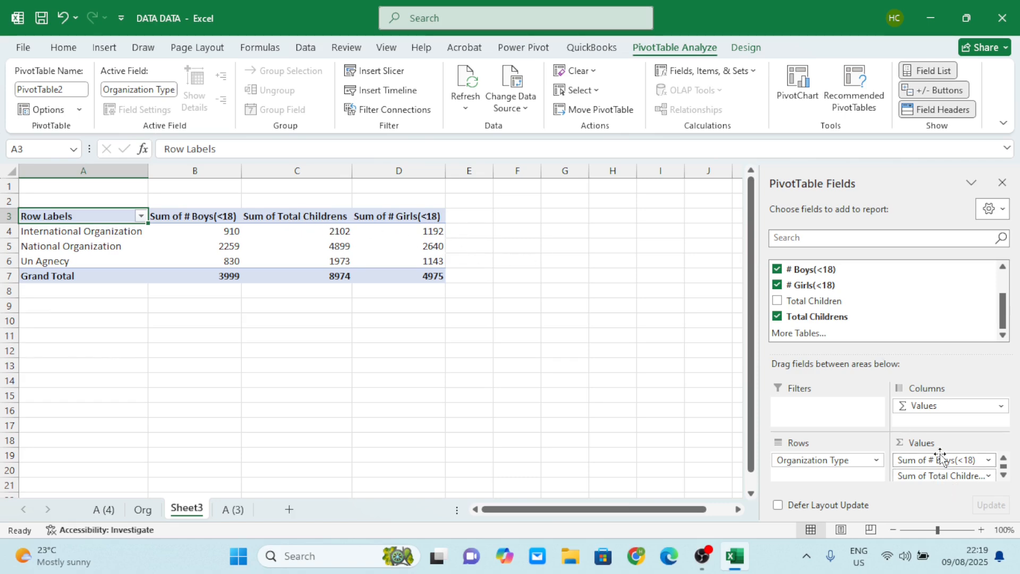
{"action": "scroll", "coordinate": [938, 460], "scroll_direction": "down", "scroll_amount": 2}
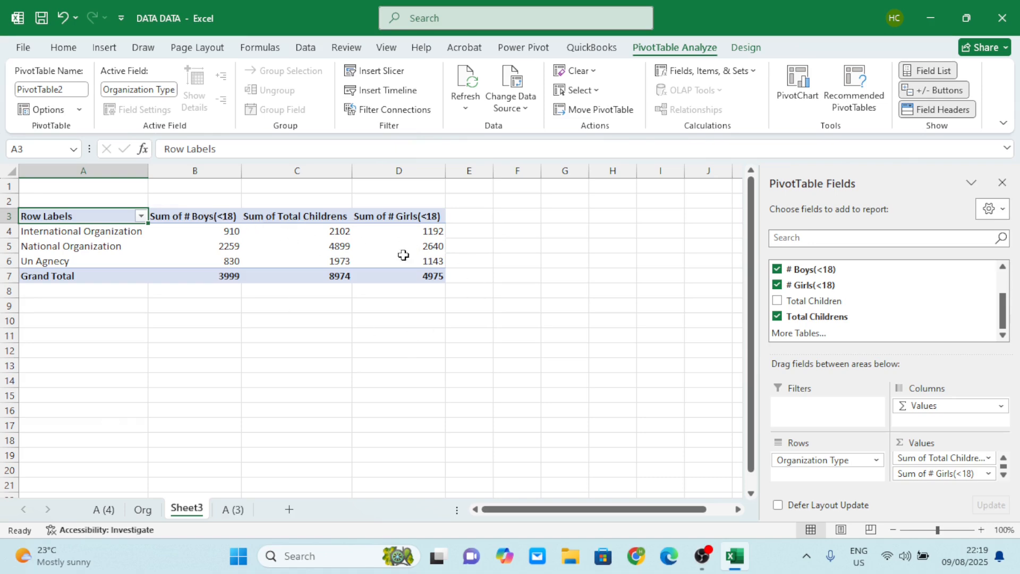
{"action": "scroll", "coordinate": [934, 458], "scroll_direction": "up", "scroll_amount": 2}
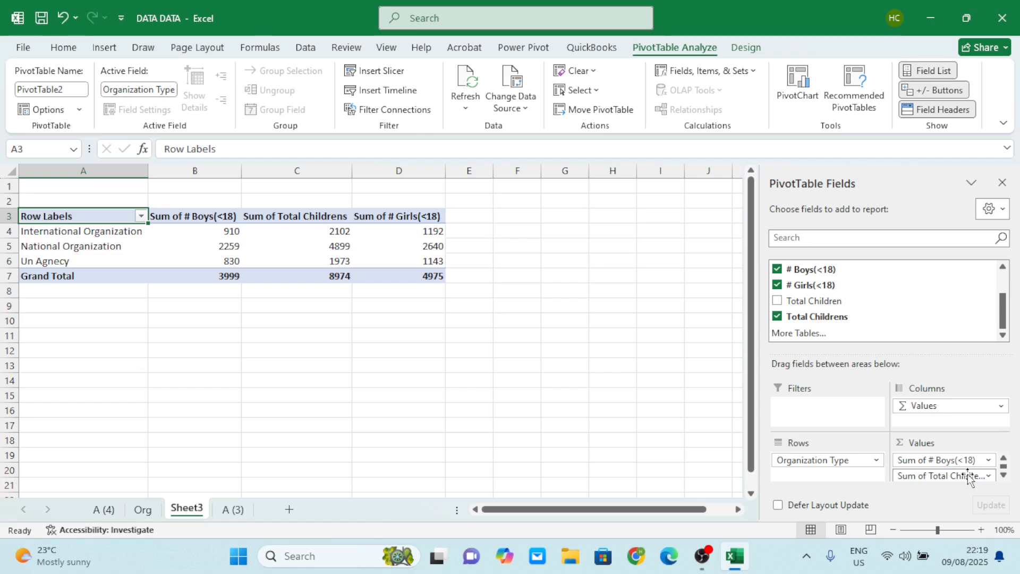
Clear all value fields from the Sheet3 PivotTable and add Total Childrens as its only value.
{"action": "left_click_drag", "start_coordinate": [951, 476], "coordinate": [530, 328]}
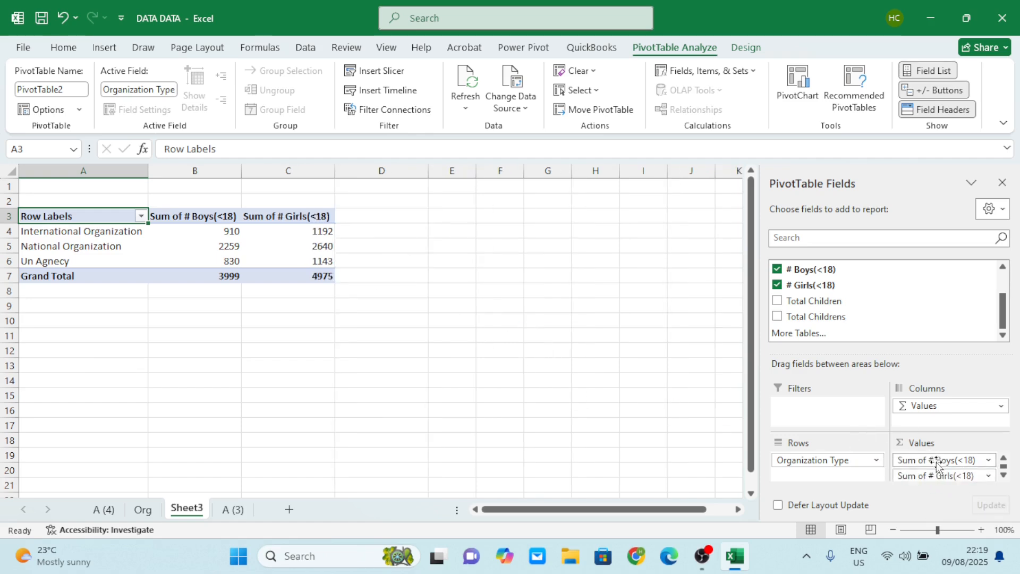
{"action": "scroll", "coordinate": [935, 462], "scroll_direction": "down", "scroll_amount": 1}
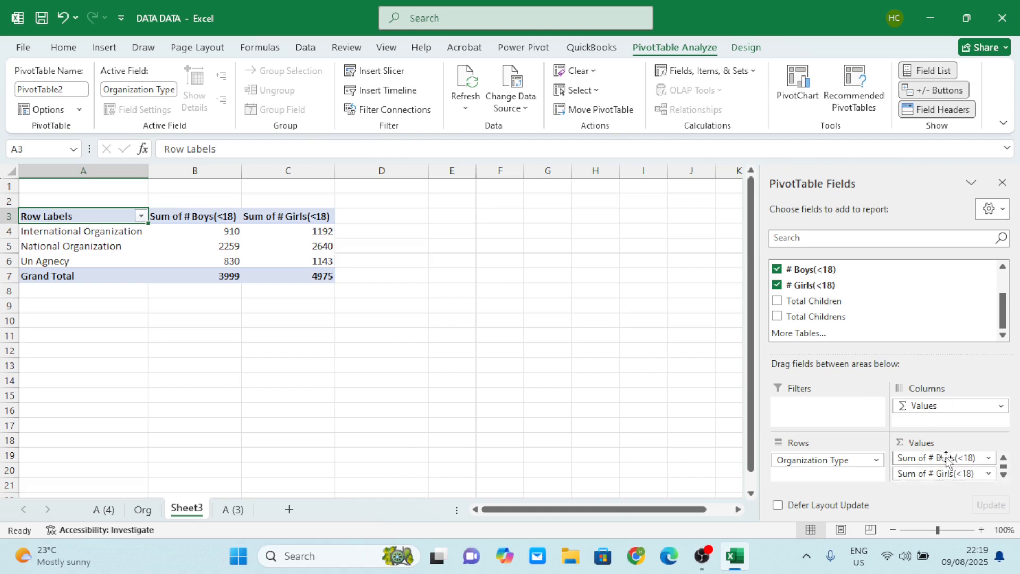
{"action": "left_click_drag", "start_coordinate": [943, 458], "coordinate": [663, 384]}
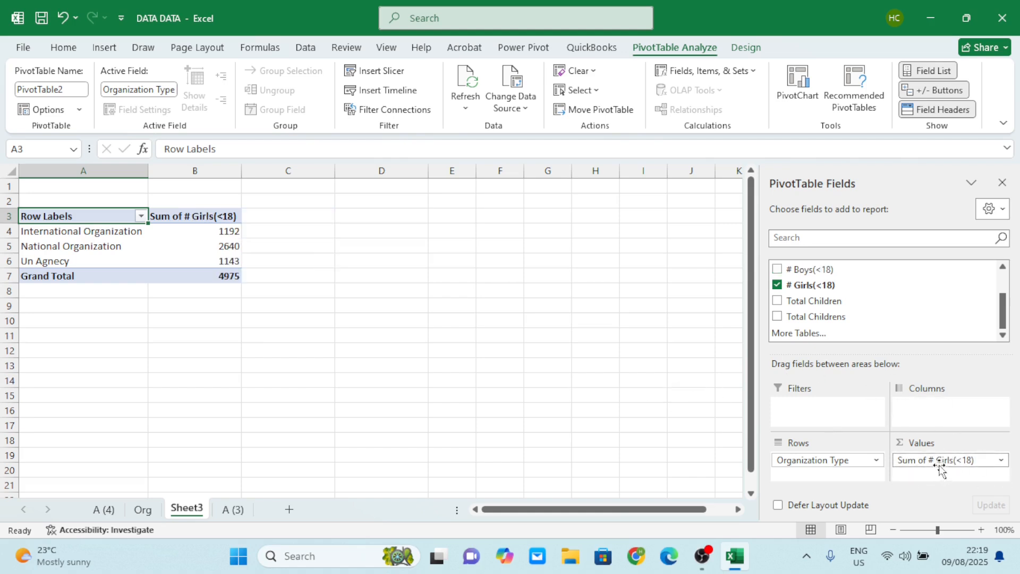
{"action": "left_click_drag", "start_coordinate": [940, 467], "coordinate": [681, 409]}
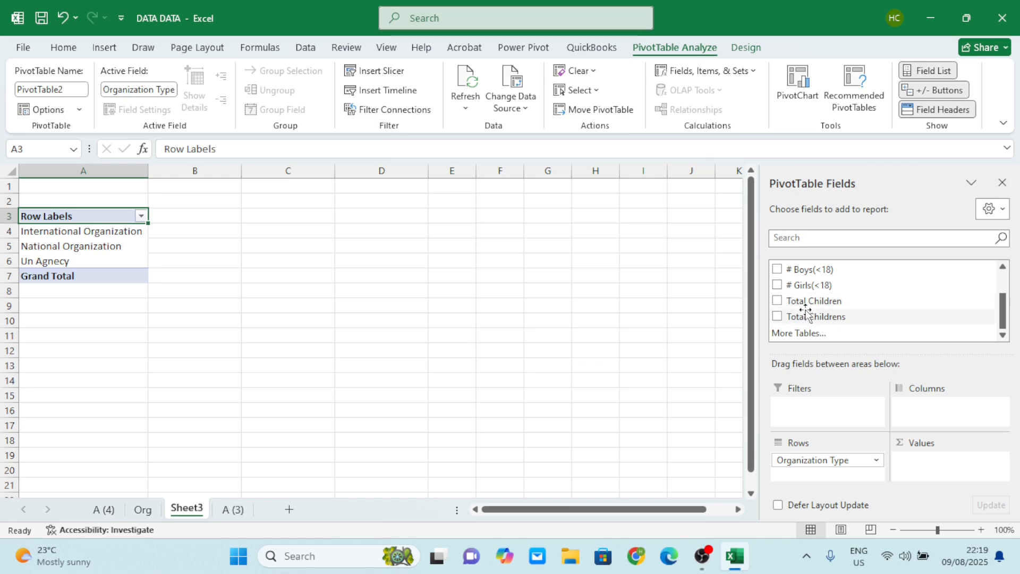
{"action": "left_click_drag", "start_coordinate": [791, 316], "coordinate": [925, 460]}
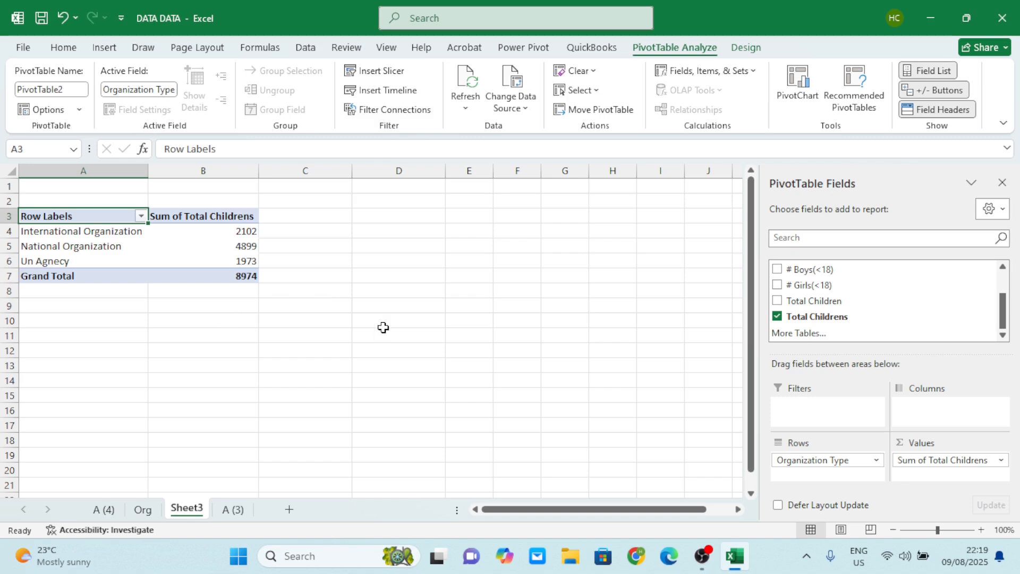
Rename the Sheet3 worksheet as Type Or and compare it with the Org sheet.
{"action": "double_click", "coordinate": [185, 511]}
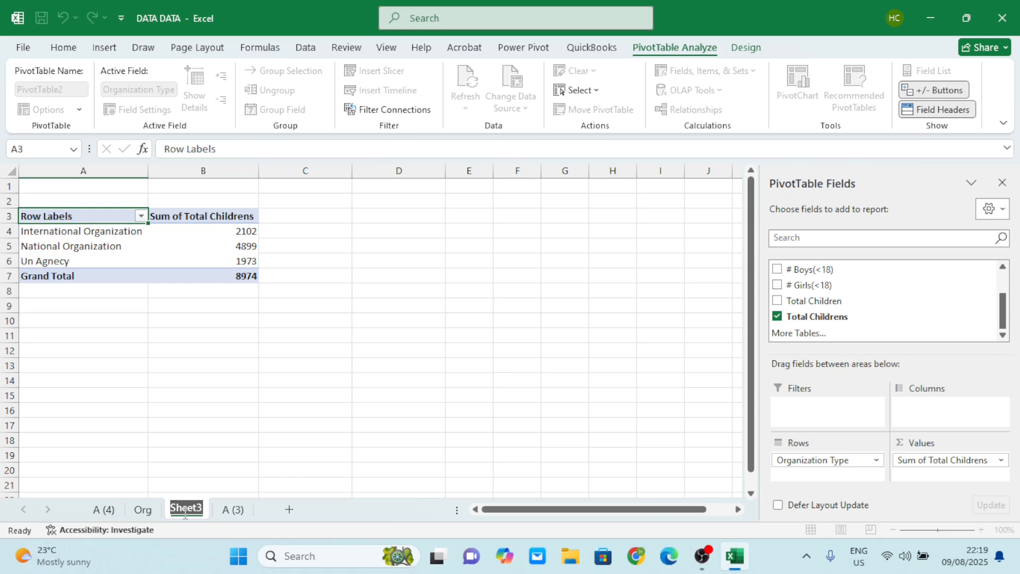
{"action": "type", "text": "Typr"}
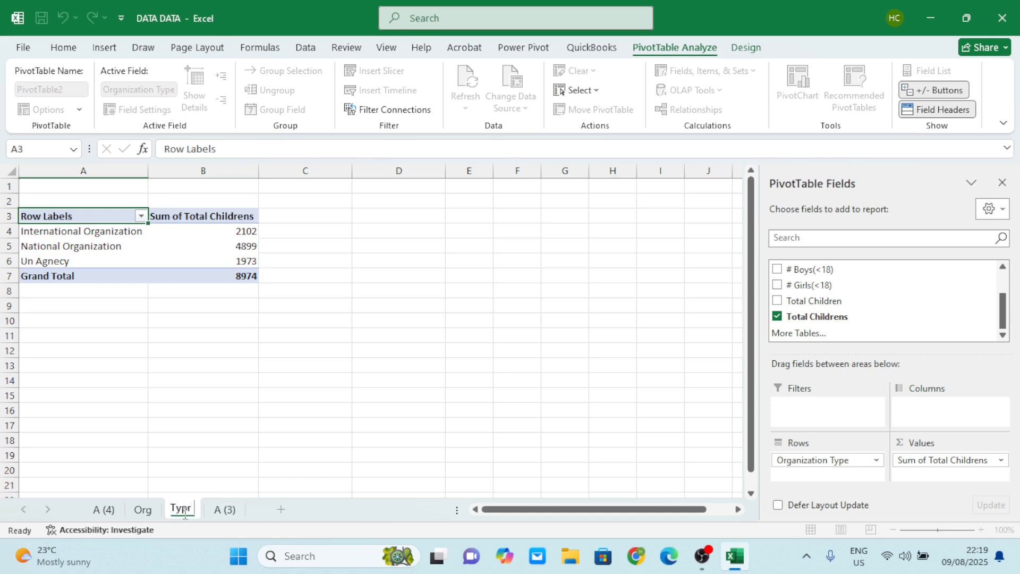
{"action": "key", "text": "BackSpace"}
{"action": "type", "text": "e Or"}
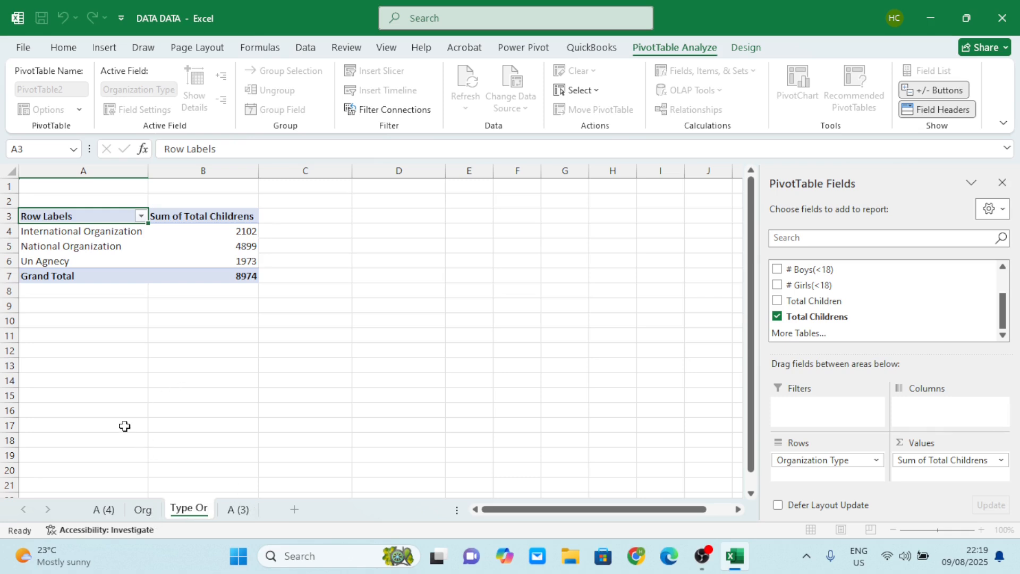
{"action": "left_click", "coordinate": [143, 510]}
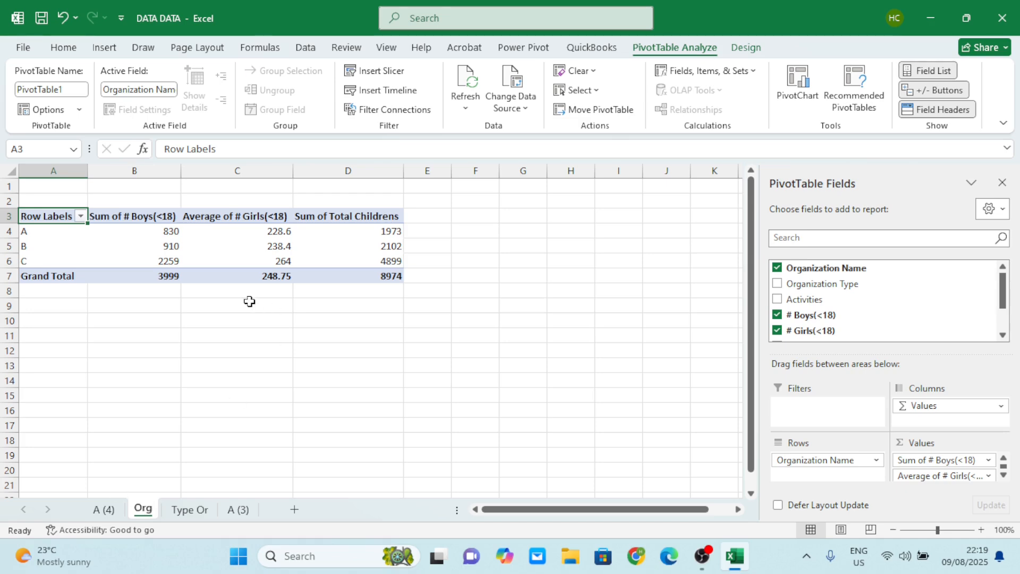
{"action": "left_click", "coordinate": [190, 510]}
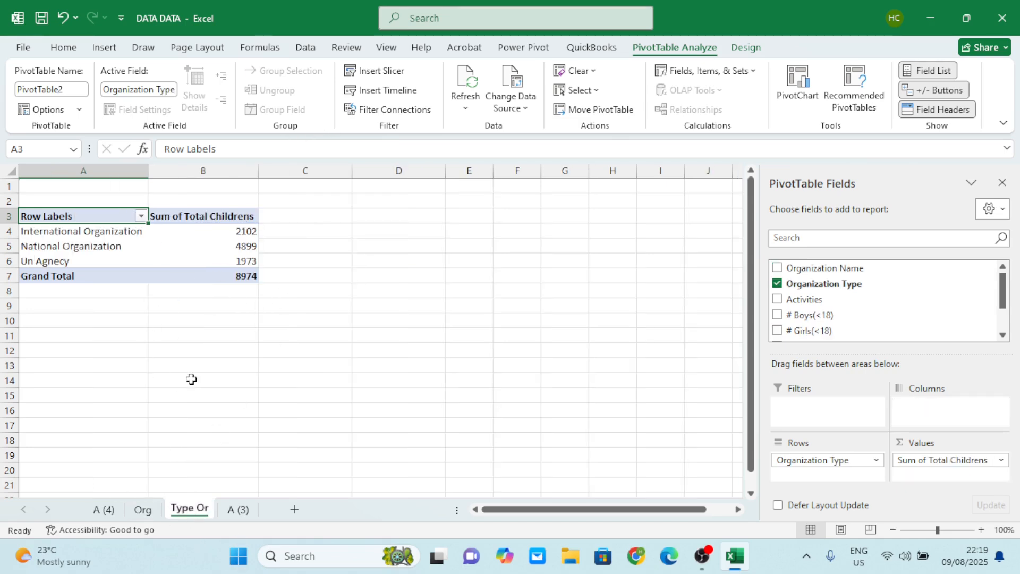
Create a PivotTable from the A (3) data range $A$1:$E$21 in the existing worksheet at cell H4.
{"action": "left_click", "coordinate": [233, 512]}
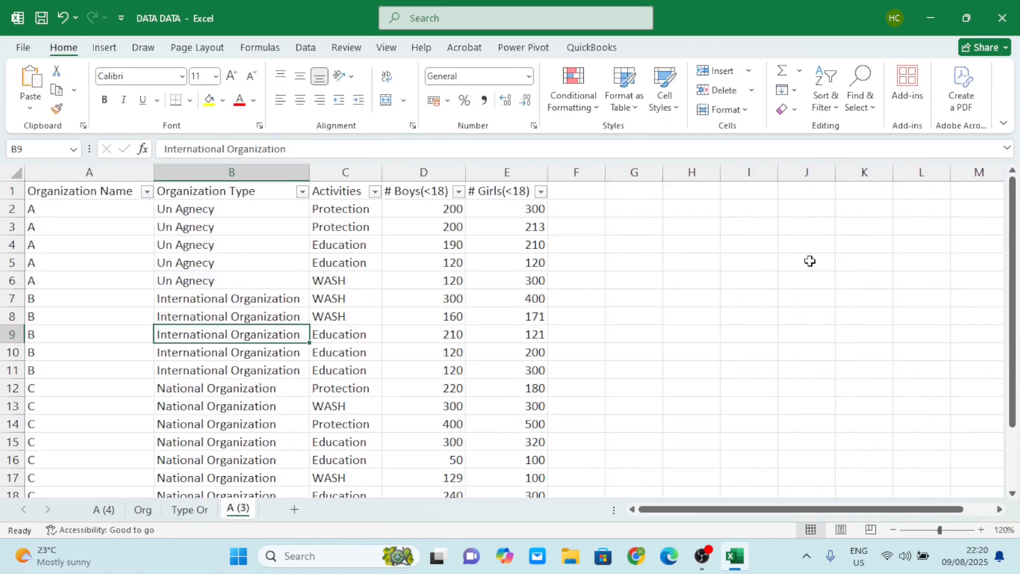
{"action": "left_click", "coordinate": [248, 280]}
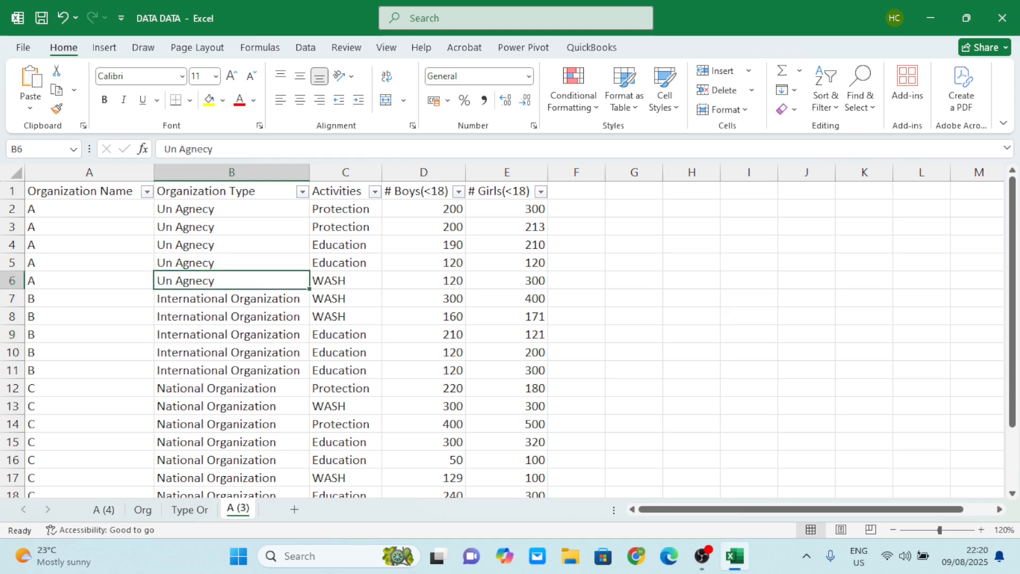
{"action": "left_click", "coordinate": [104, 47]}
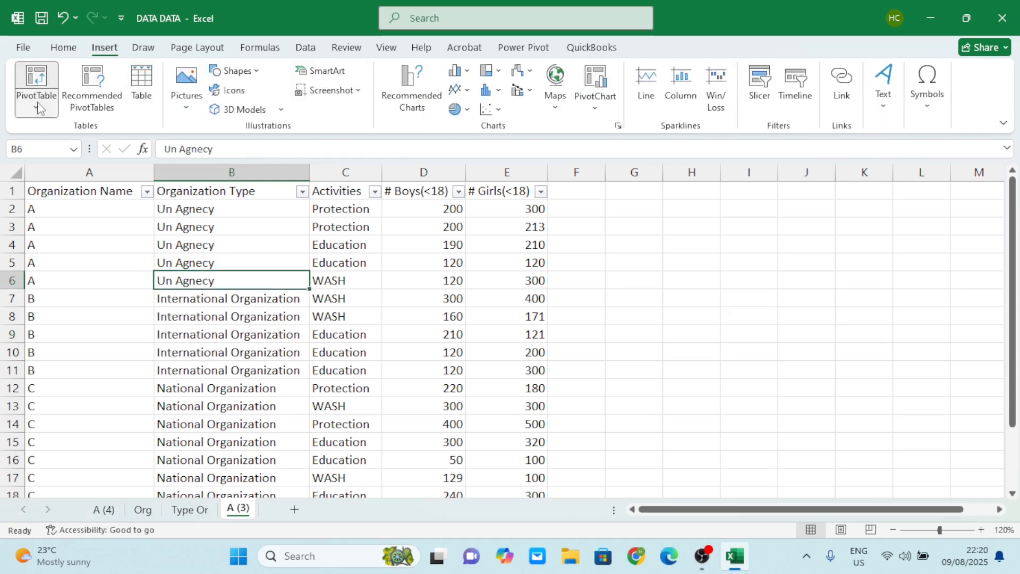
{"action": "left_click", "coordinate": [36, 98]}
{"action": "left_click", "coordinate": [98, 136]}
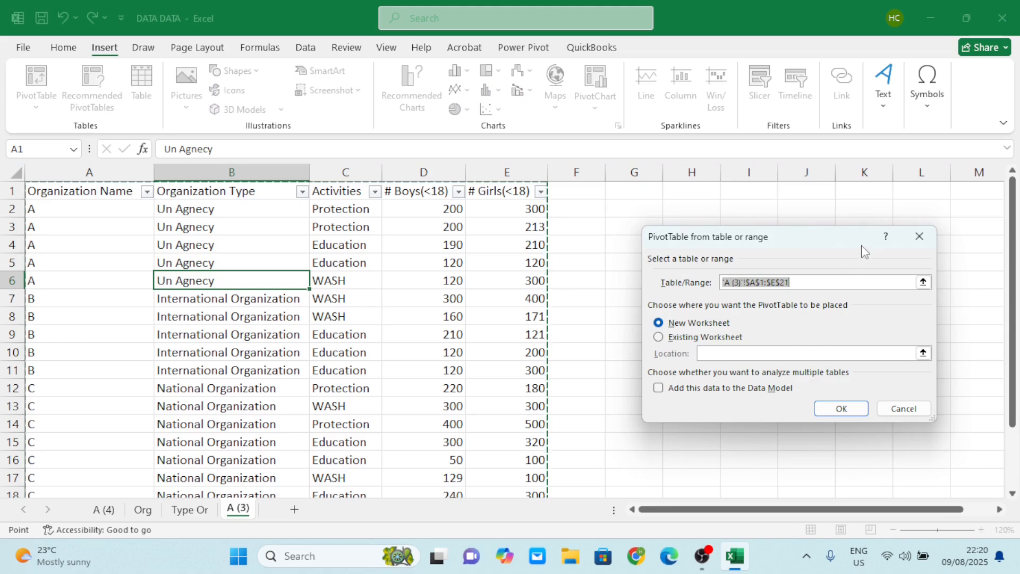
{"action": "left_click_drag", "start_coordinate": [861, 250], "coordinate": [298, 284]}
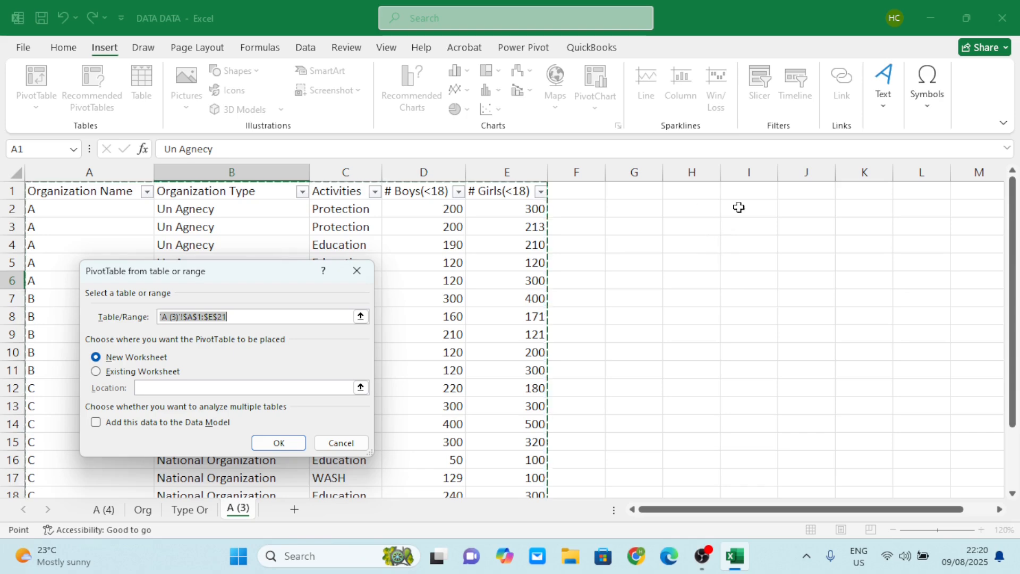
{"action": "left_click", "coordinate": [96, 371]}
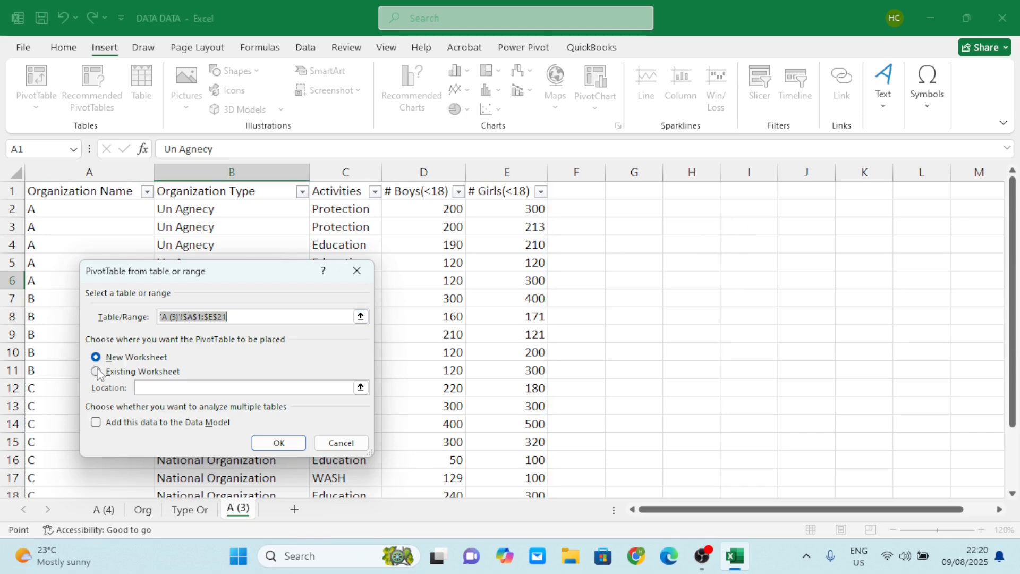
{"action": "left_click", "coordinate": [684, 243]}
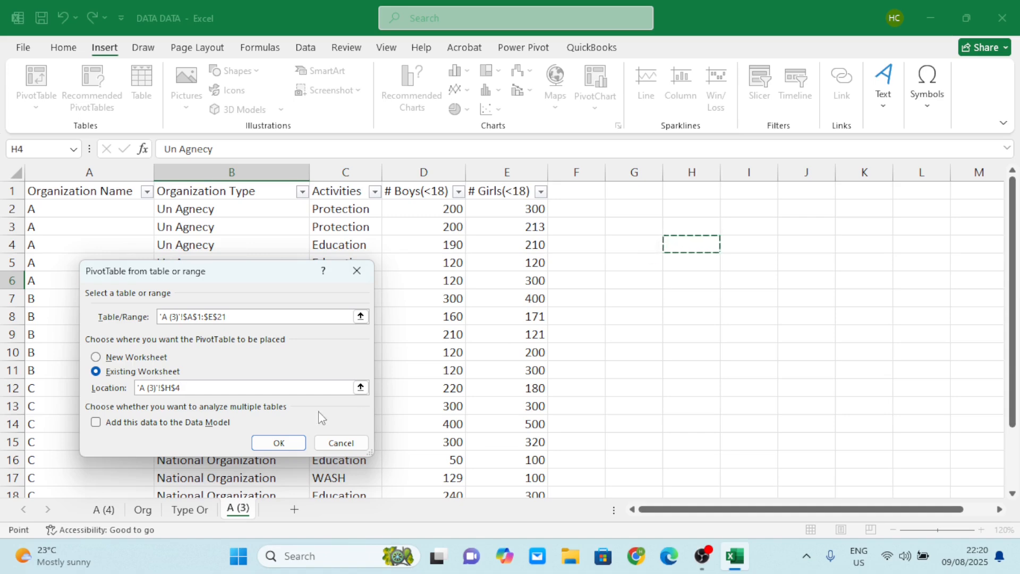
{"action": "left_click", "coordinate": [274, 442]}
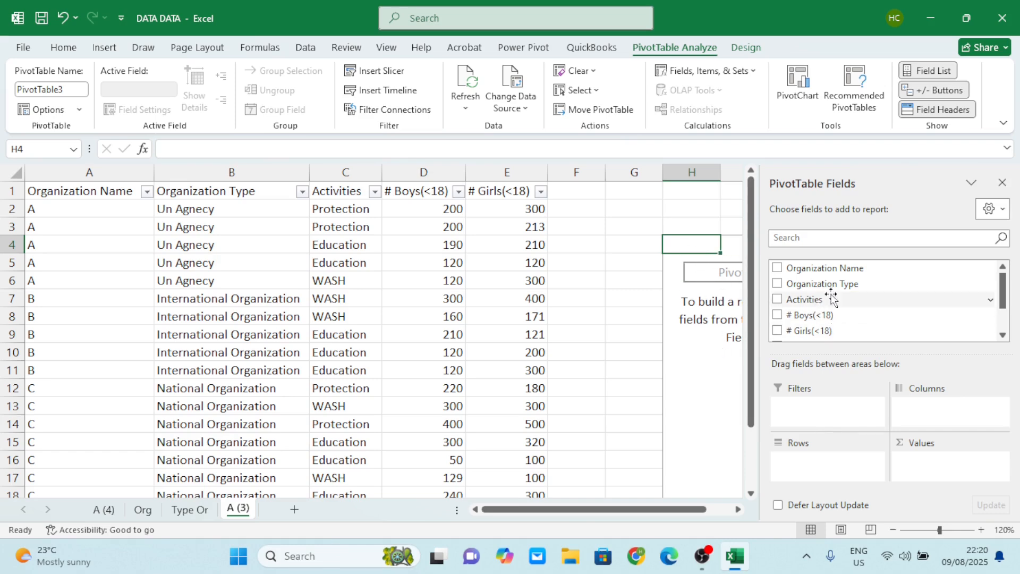
Set Organization Name as rows and Total Childrens as values in the H4 PivotTable, and close the field list.
{"action": "left_click_drag", "start_coordinate": [832, 268], "coordinate": [850, 462]}
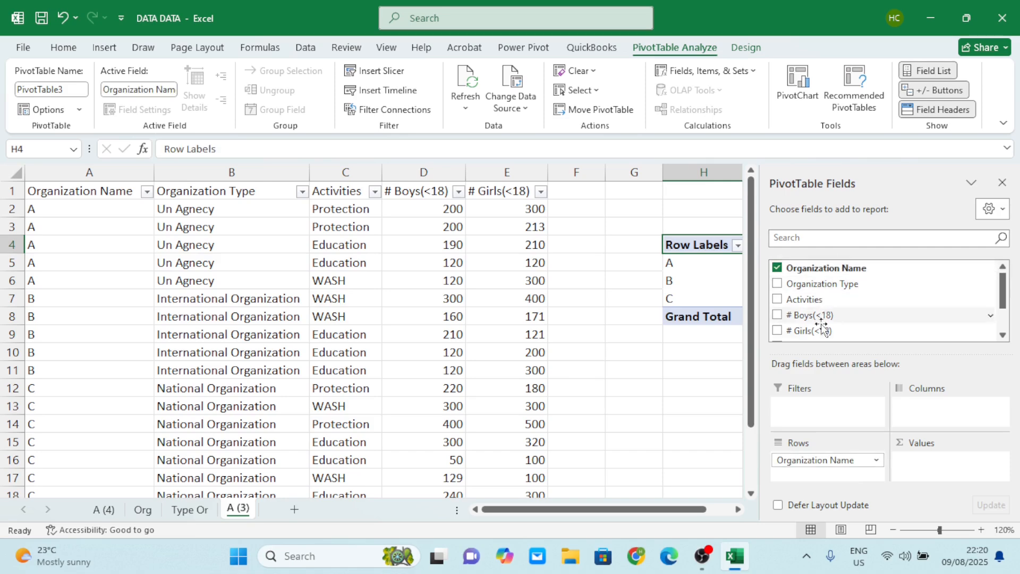
{"action": "scroll", "coordinate": [820, 326], "scroll_direction": "down", "scroll_amount": 1}
{"action": "left_click_drag", "start_coordinate": [816, 317], "coordinate": [933, 461]}
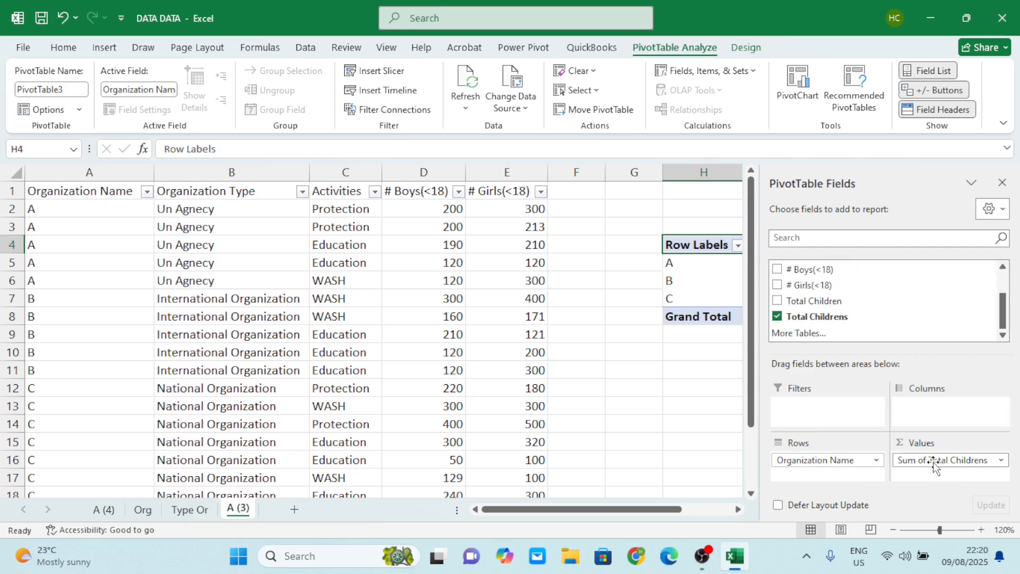
{"action": "left_click", "coordinate": [999, 183]}
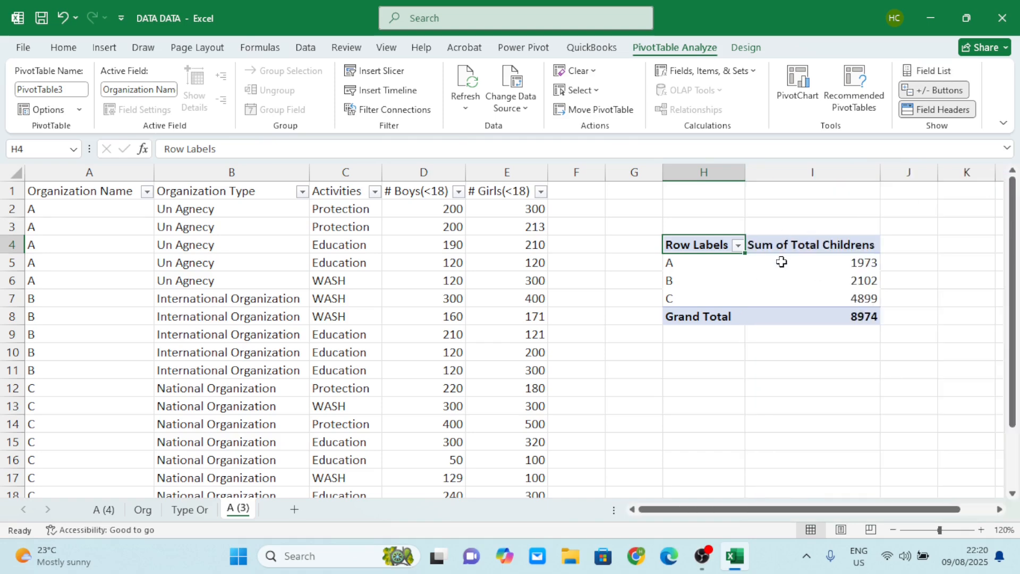
Create another PivotTable from the A (3) data range $A$1:$E$21 in the existing worksheet at cell H11.
{"action": "scroll", "coordinate": [782, 262], "scroll_direction": "right", "scroll_amount": 1}
{"action": "left_click", "coordinate": [194, 261]}
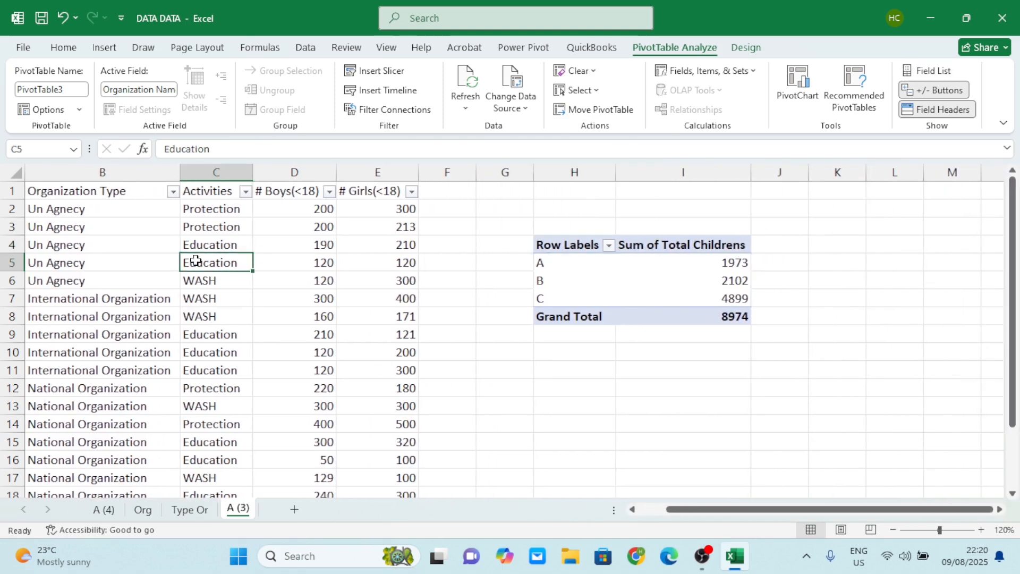
{"action": "left_click", "coordinate": [105, 48]}
{"action": "left_click", "coordinate": [37, 106]}
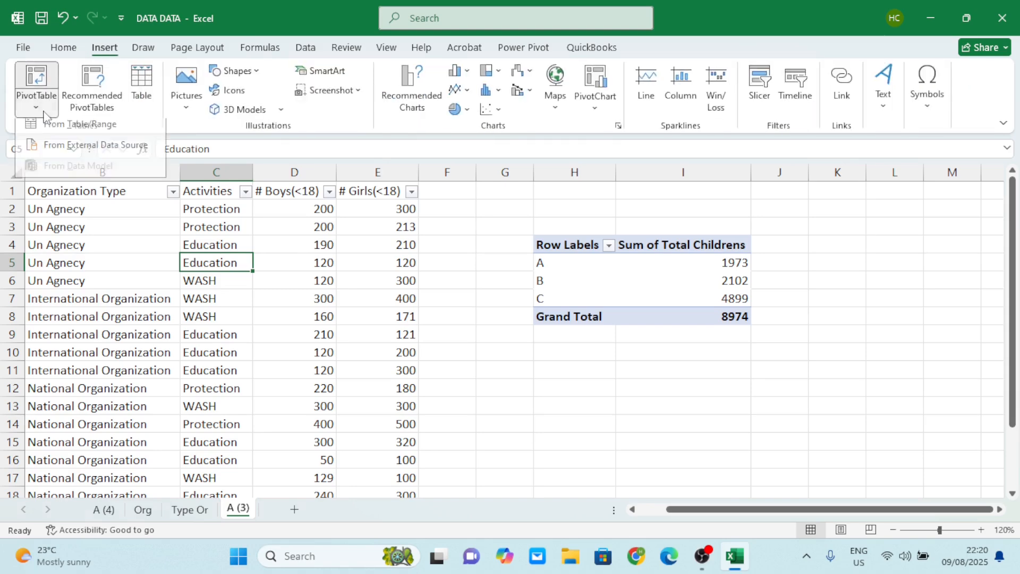
{"action": "left_click", "coordinate": [79, 130]}
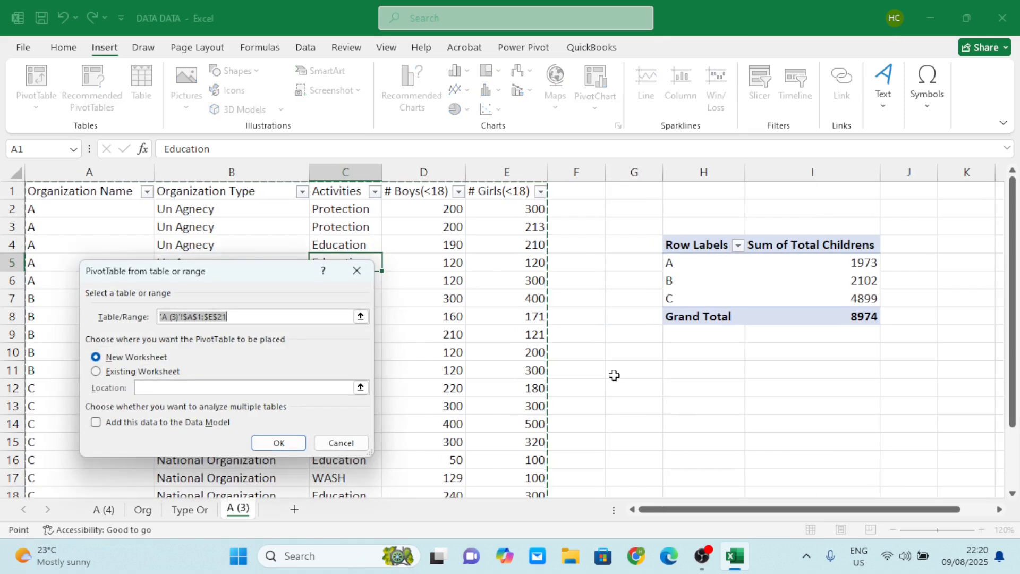
{"action": "left_click", "coordinate": [96, 371]}
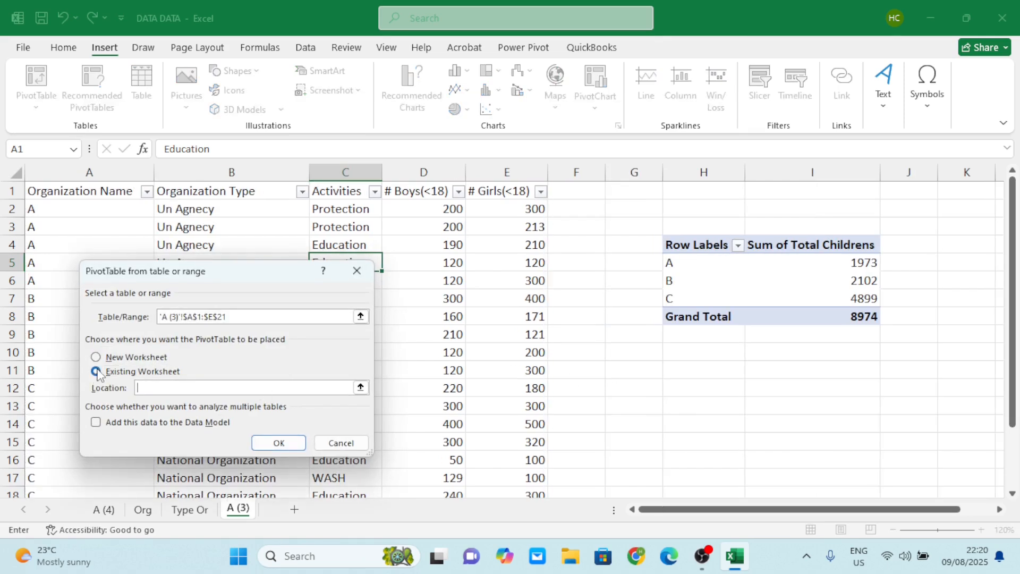
{"action": "left_click", "coordinate": [698, 373]}
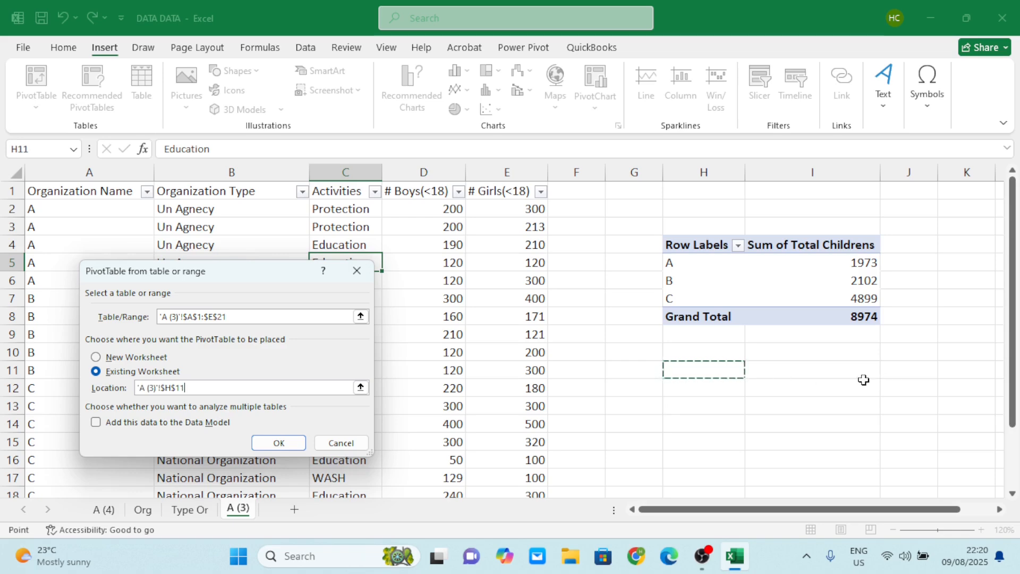
{"action": "left_click", "coordinate": [264, 441]}
Set Organization Type as rows and Total Childrens as values in the H11 PivotTable, and close the field list.
{"action": "left_click_drag", "start_coordinate": [816, 287], "coordinate": [827, 477]}
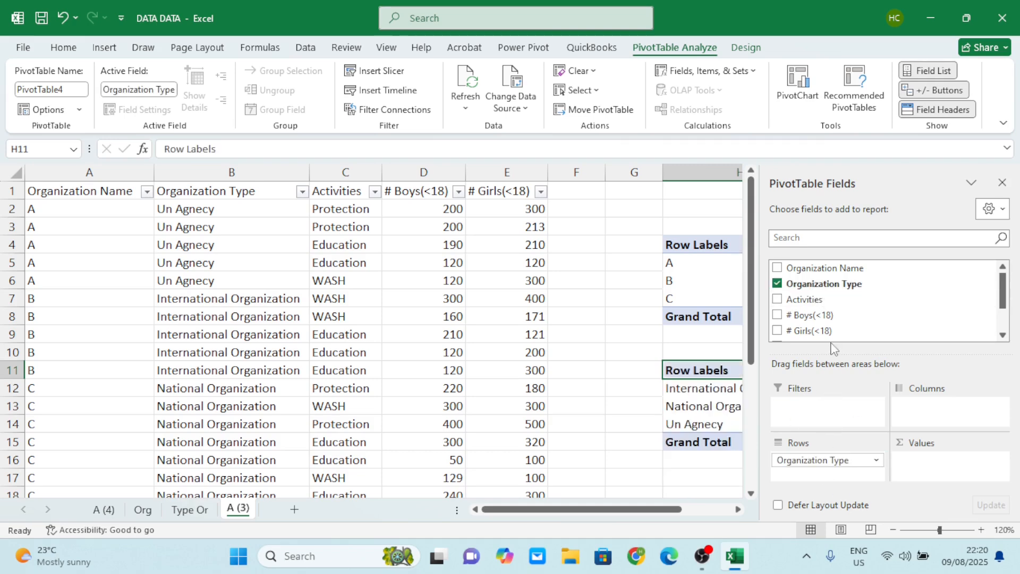
{"action": "scroll", "coordinate": [826, 319], "scroll_direction": "down", "scroll_amount": 2}
{"action": "left_click_drag", "start_coordinate": [832, 318], "coordinate": [867, 376]}
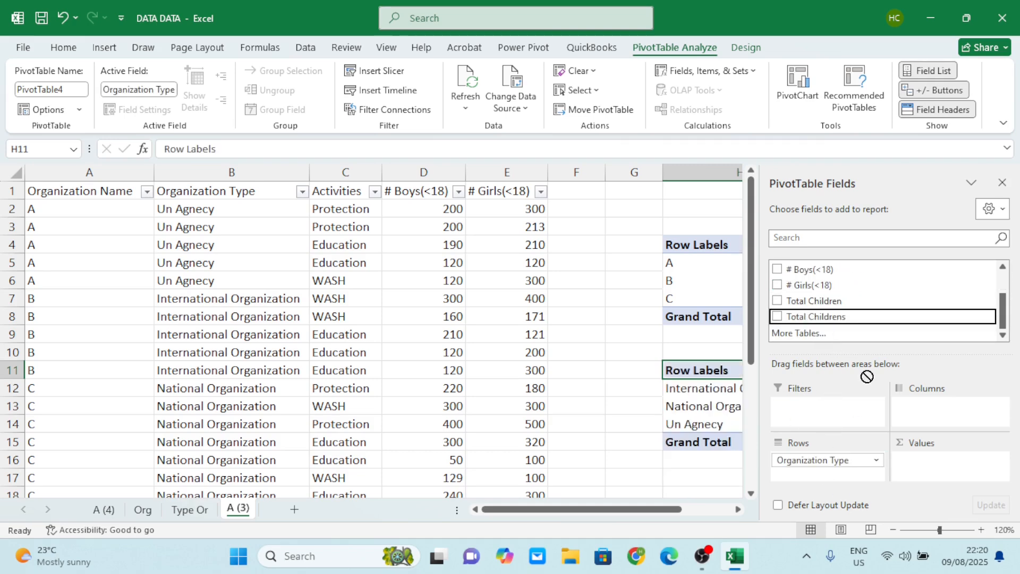
{"action": "mouse_move", "coordinate": [910, 444]}
{"action": "left_mouse_down"}
{"action": "mouse_move", "coordinate": [903, 460]}
{"action": "mouse_move", "coordinate": [914, 460]}
{"action": "left_mouse_up"}
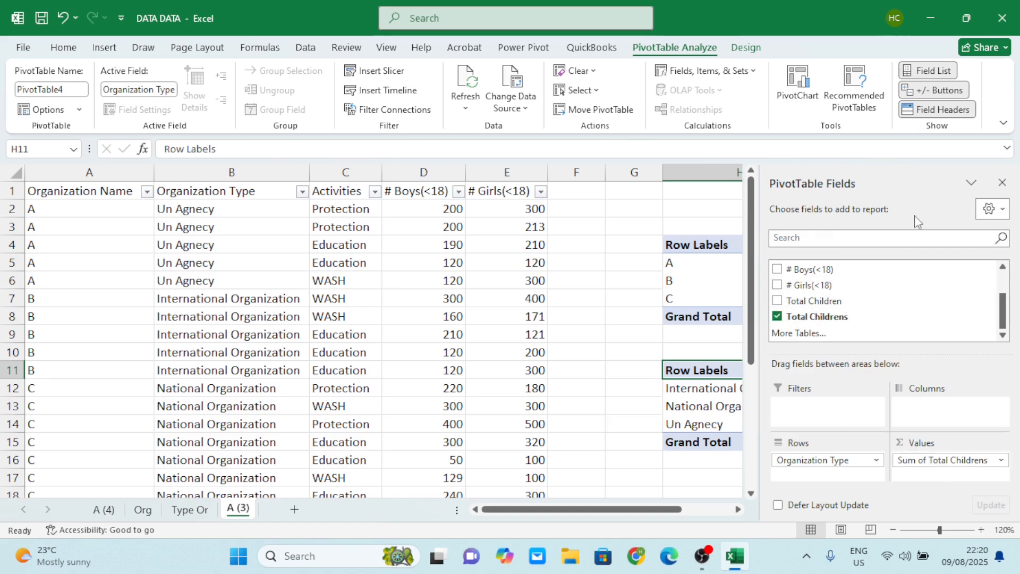
{"action": "left_click", "coordinate": [1004, 180]}
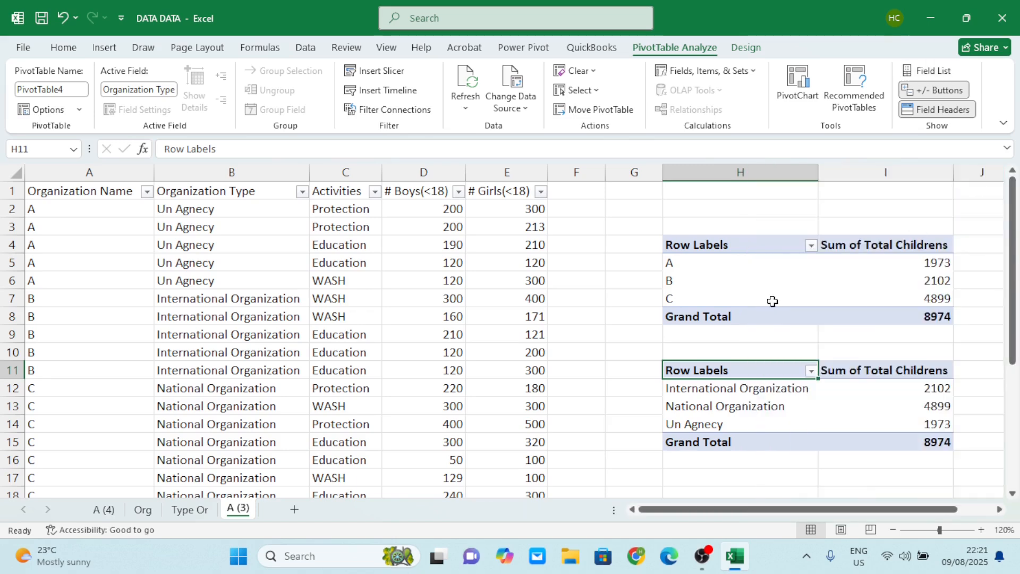
Examine the two PivotTables on the A (3) sheet alongside the source data.
{"action": "scroll", "coordinate": [773, 301], "scroll_direction": "down", "scroll_amount": 1}
{"action": "scroll", "coordinate": [773, 301], "scroll_direction": "up", "scroll_amount": 1}
{"action": "scroll", "coordinate": [773, 301], "scroll_direction": "right", "scroll_amount": 2}
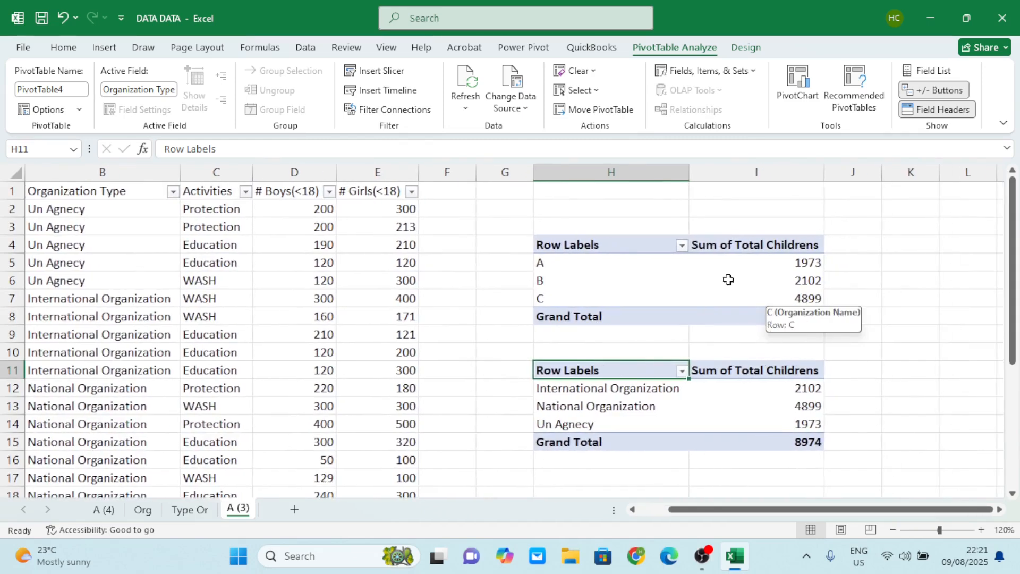
{"action": "scroll", "coordinate": [475, 312], "scroll_direction": "left", "scroll_amount": 2}
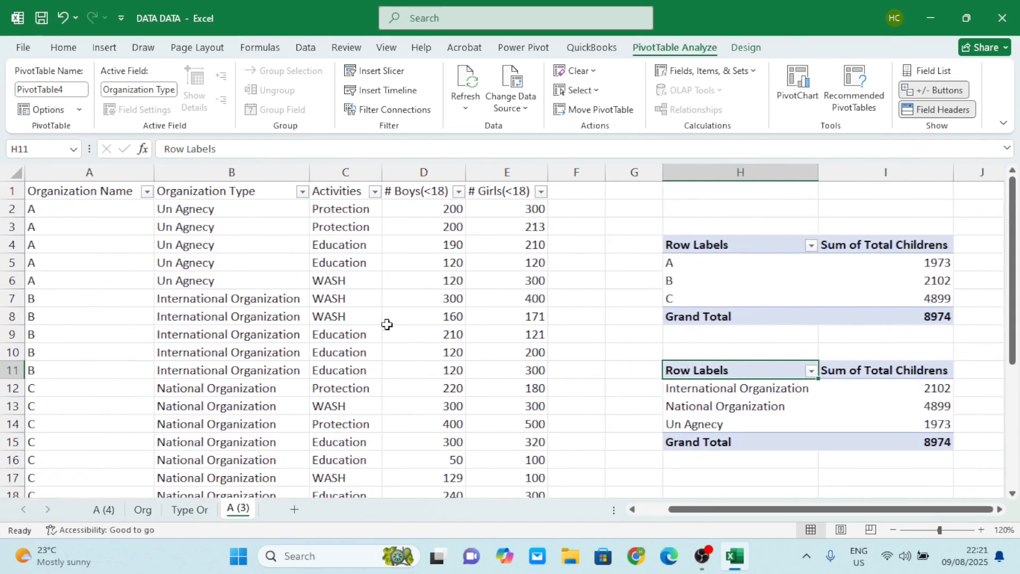
{"action": "scroll", "coordinate": [755, 351], "scroll_direction": "right", "scroll_amount": 2}
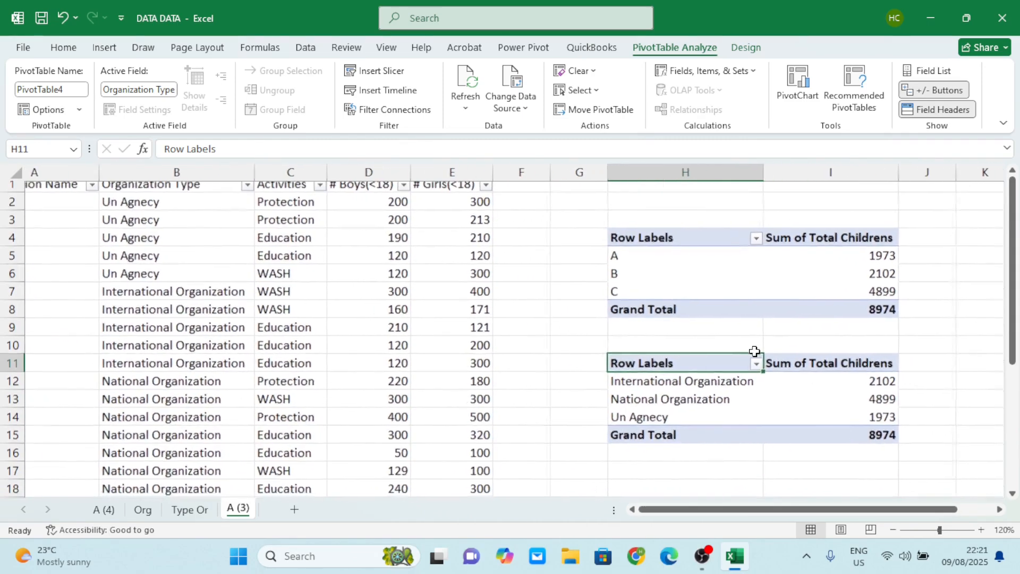
{"action": "scroll", "coordinate": [689, 366], "scroll_direction": "down", "scroll_amount": 1}
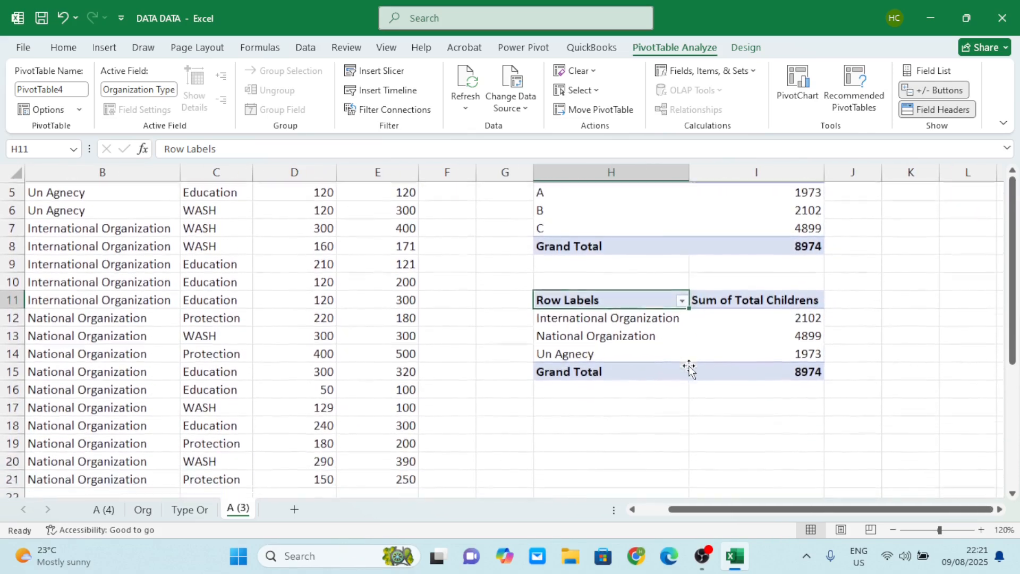
{"action": "scroll", "coordinate": [664, 340], "scroll_direction": "down", "scroll_amount": 1}
{"action": "scroll", "coordinate": [638, 317], "scroll_direction": "up", "scroll_amount": 2}
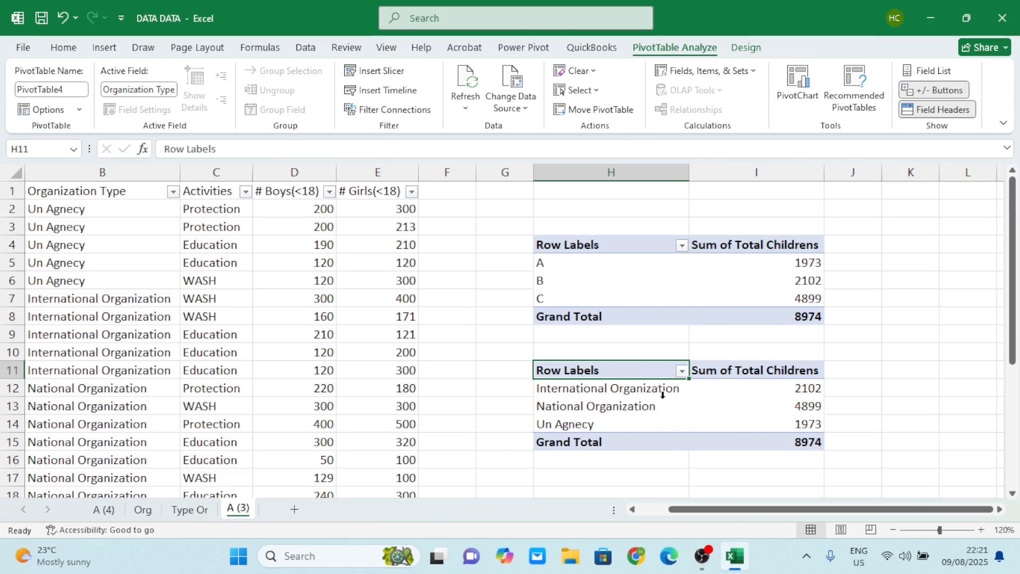
{"action": "scroll", "coordinate": [357, 314], "scroll_direction": "down", "scroll_amount": 1}
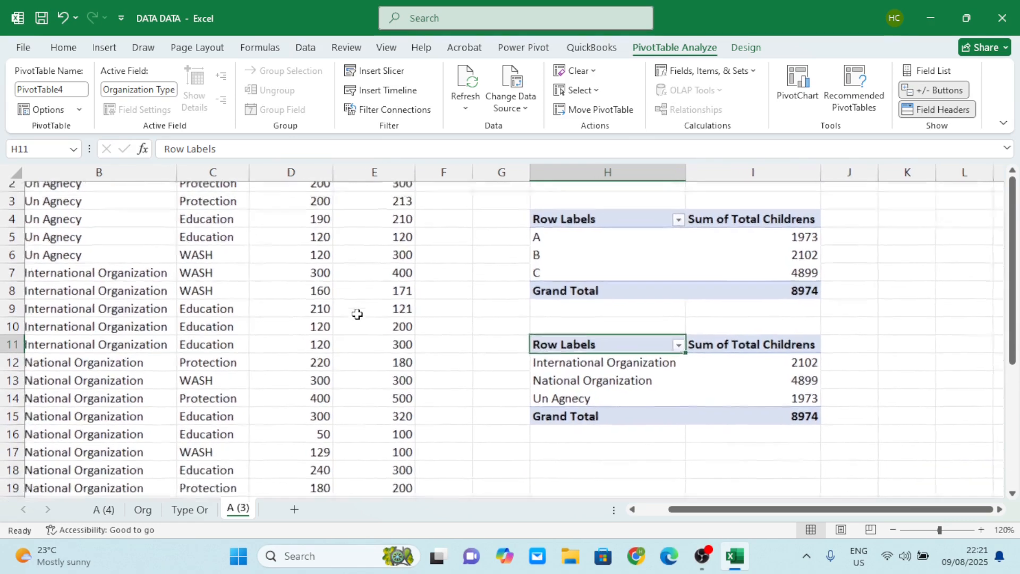